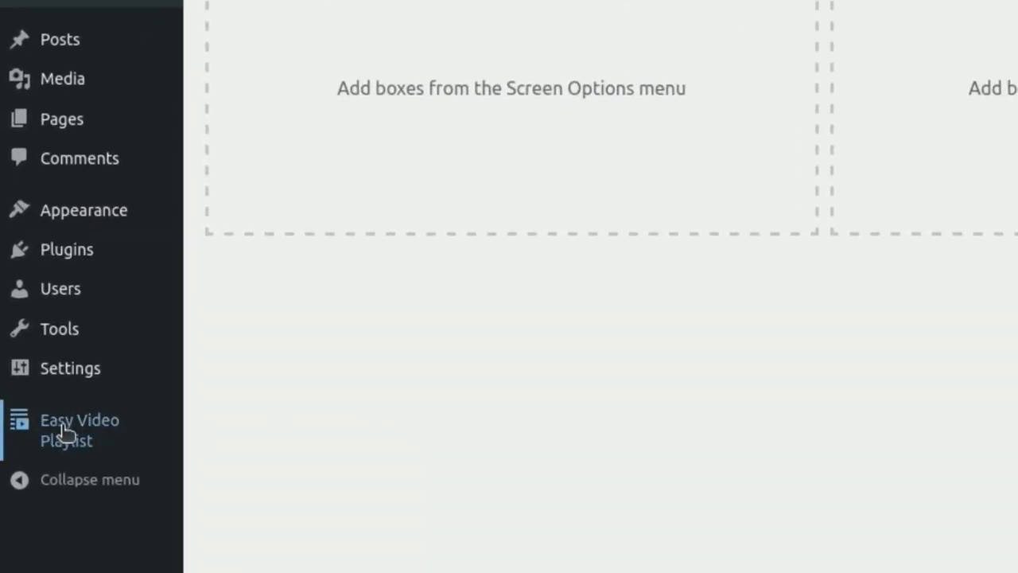
On the Easy Video Playlist page, add a new playlist named 'My Awesome Video Playlist'
left_click(64, 430)
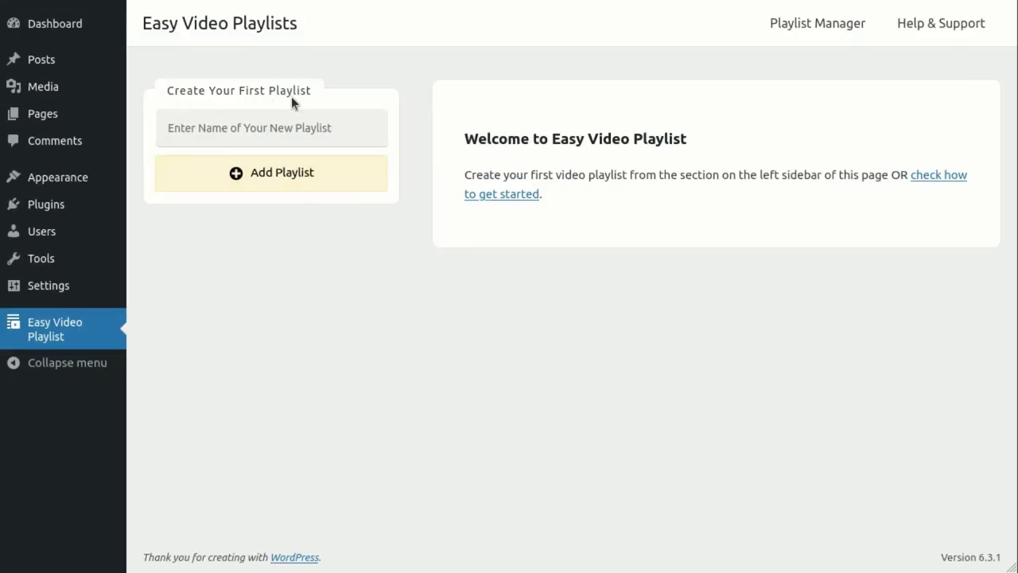
left_click(277, 132)
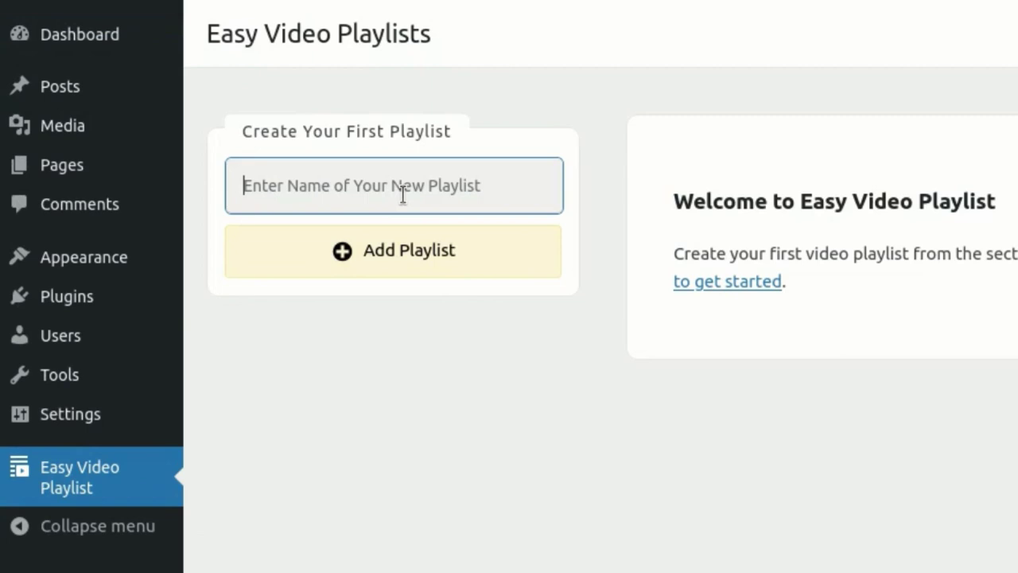
type("My Awesome")
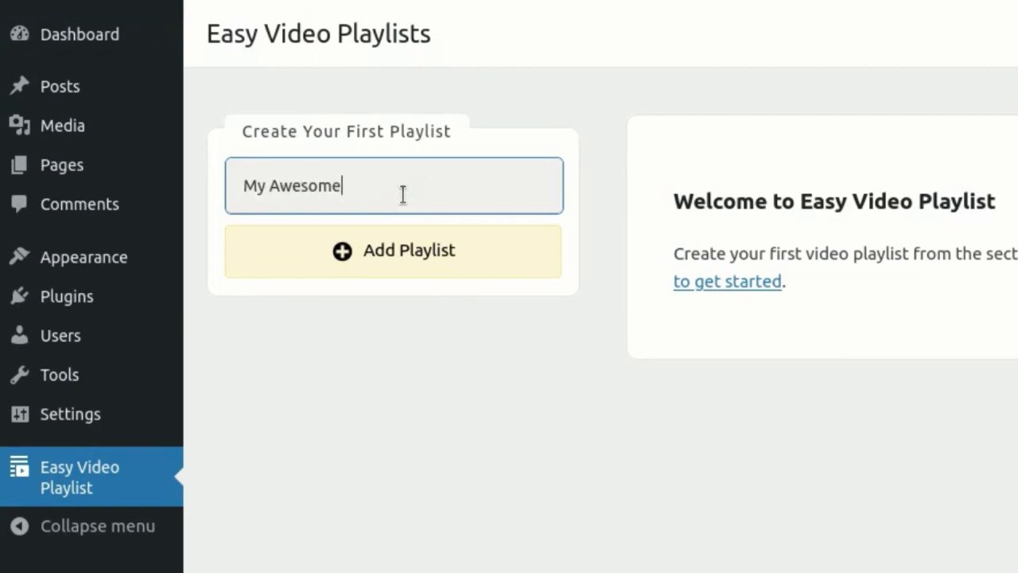
type(" Video Playlist")
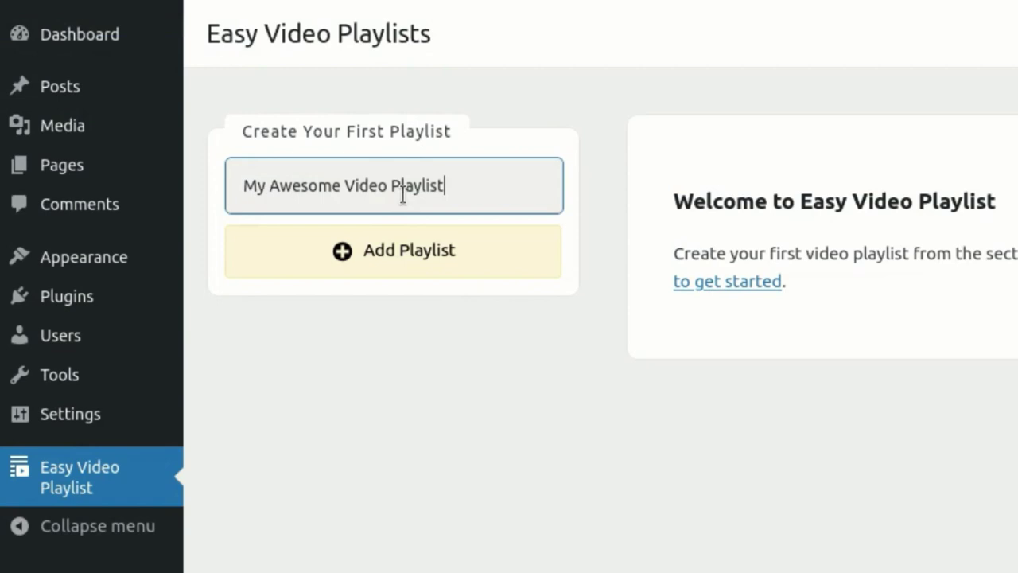
left_click(428, 264)
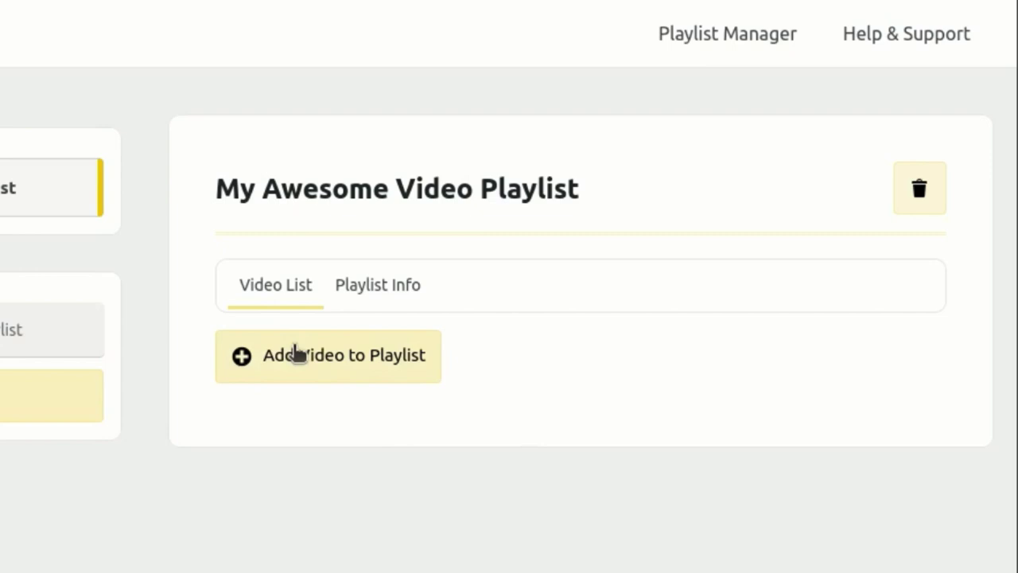
Copy the Relaxing Nature YouTube link and add it as the playlist's first video
left_click(318, 363)
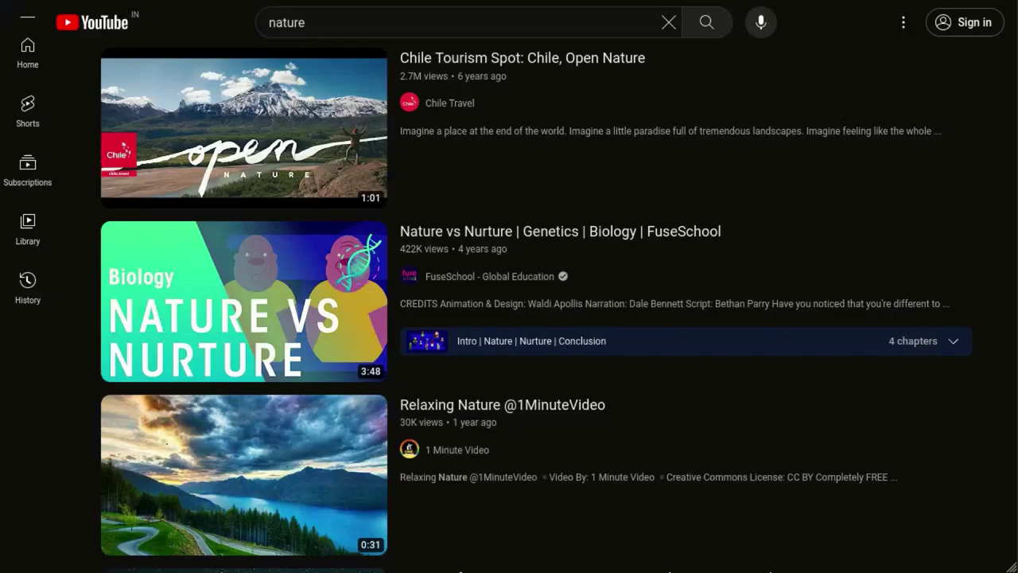
scroll(575, 178, "down", 3)
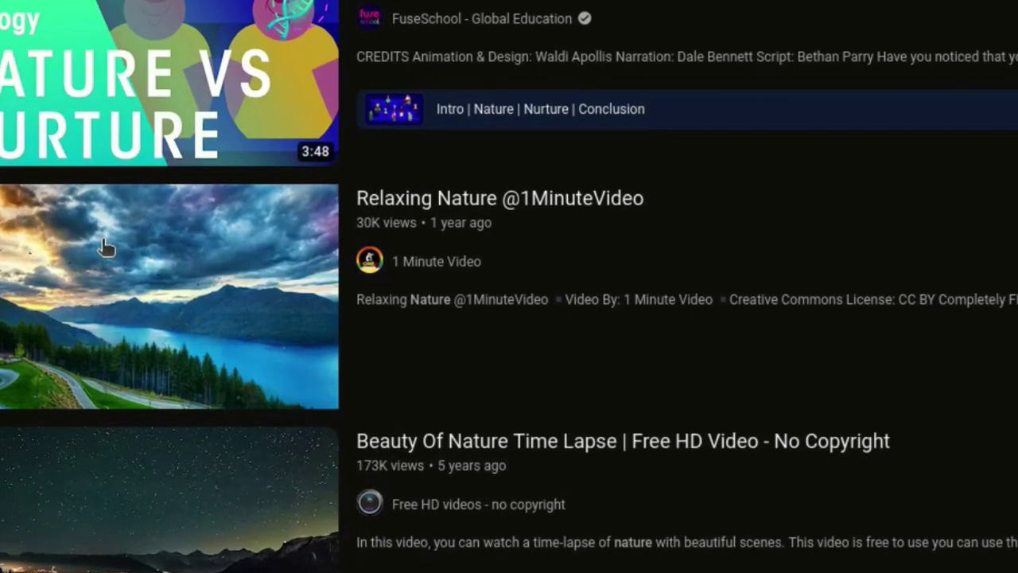
right_click(104, 243)
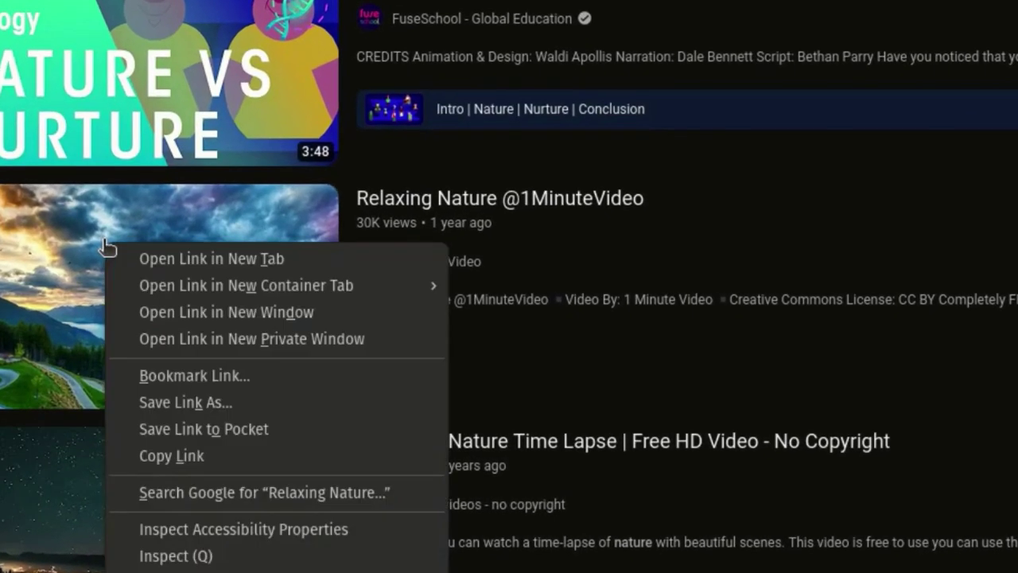
left_click(159, 458)
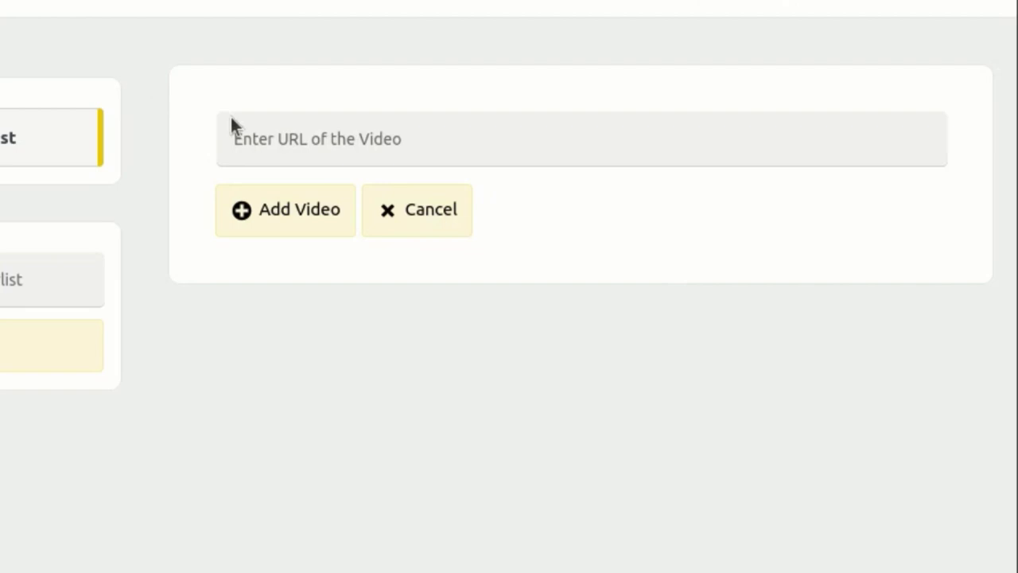
left_click(355, 126)
right_click(365, 119)
left_click(360, 280)
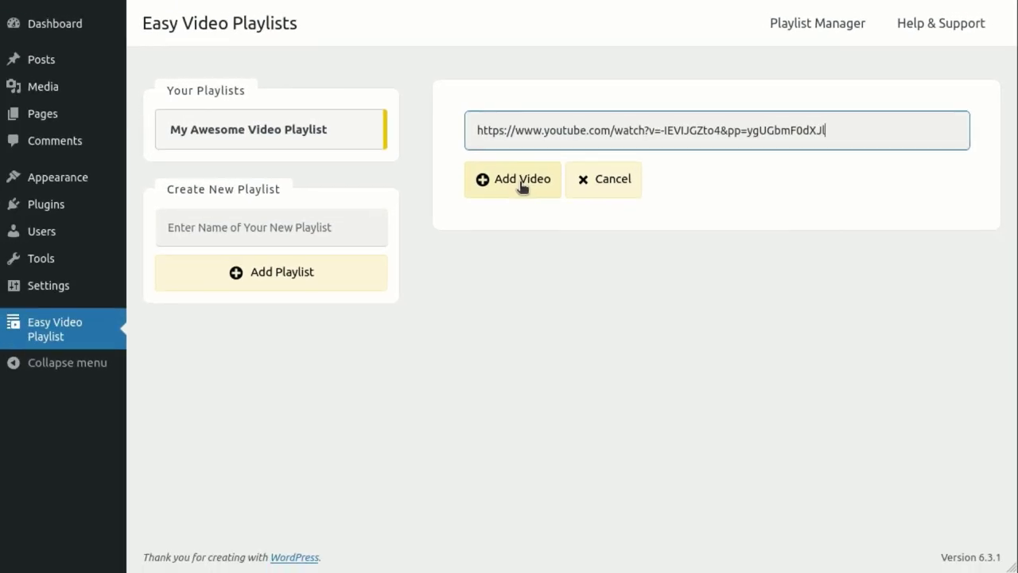
left_click(523, 186)
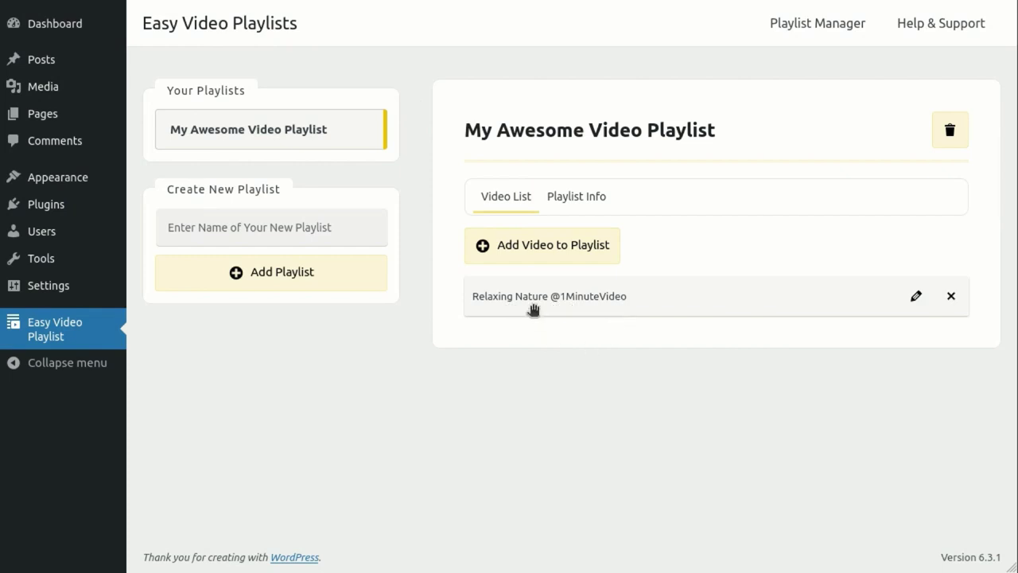
Review the Relaxing Nature video's fetched details and close them without changes
left_click(916, 296)
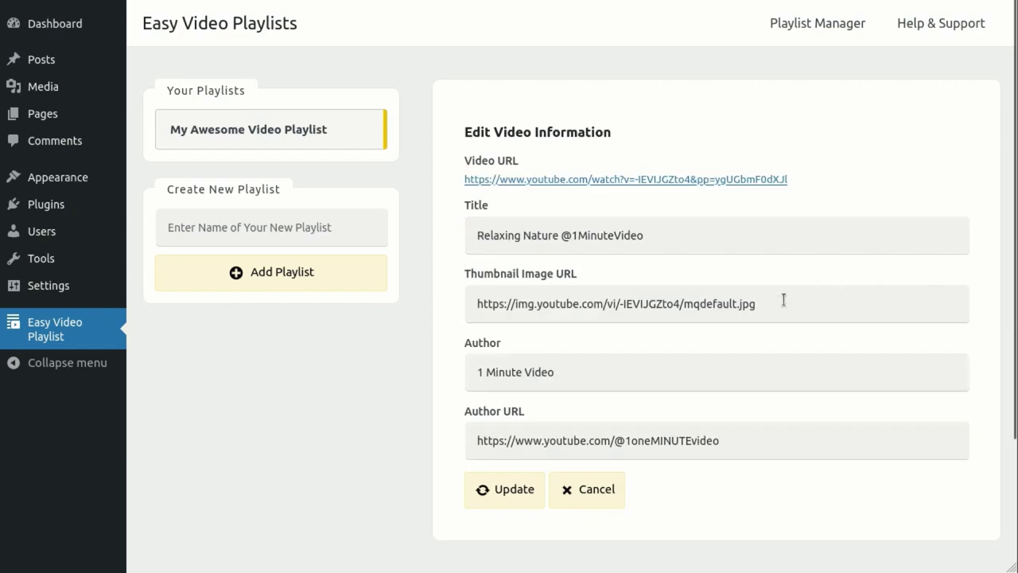
left_click(590, 489)
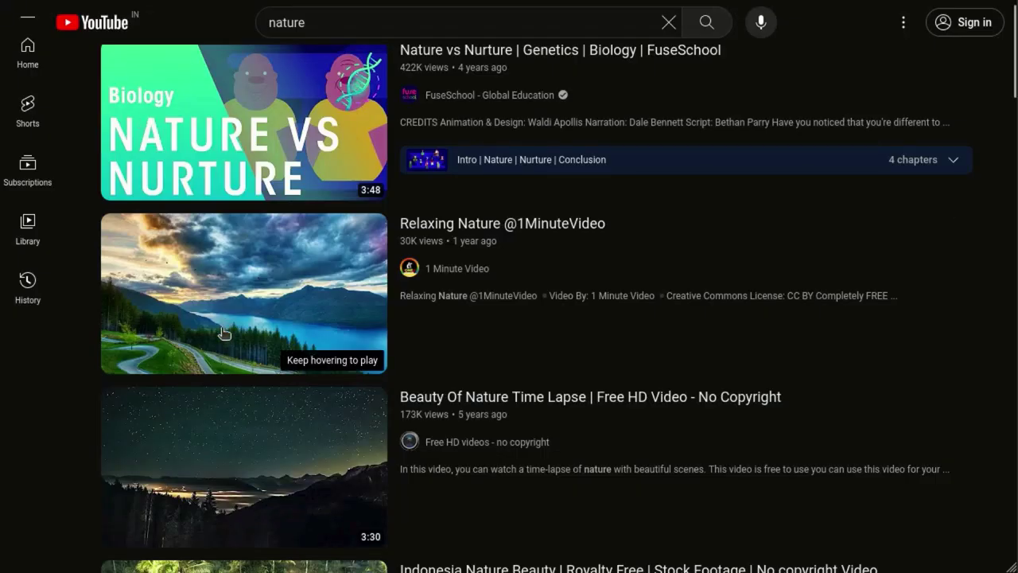
Add the Indonesia Nature Beauty YouTube video to the playlist via its copied link
scroll(224, 332, "down", 5)
right_click(231, 263)
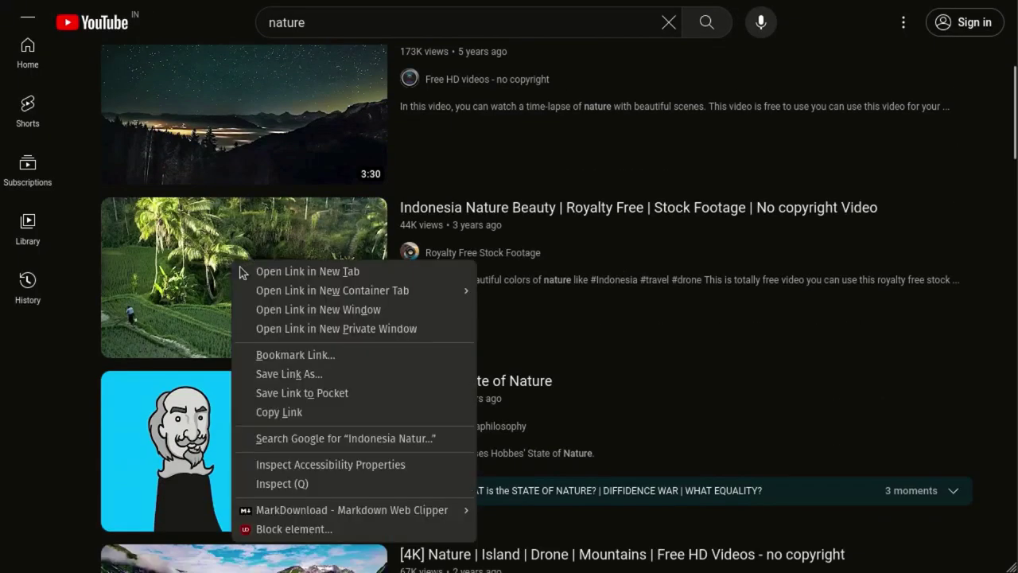
left_click(271, 412)
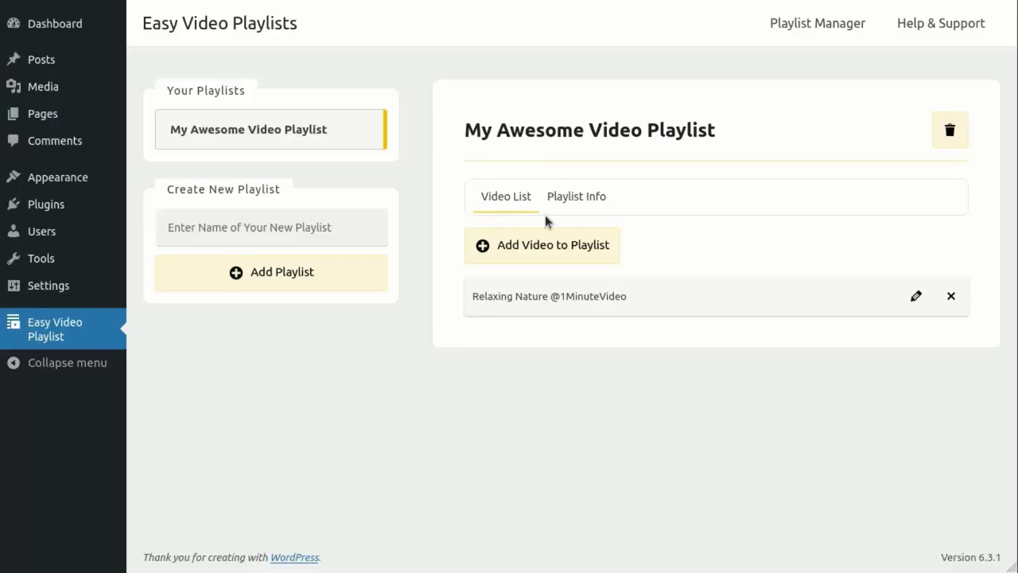
left_click(544, 245)
right_click(543, 126)
left_click(570, 220)
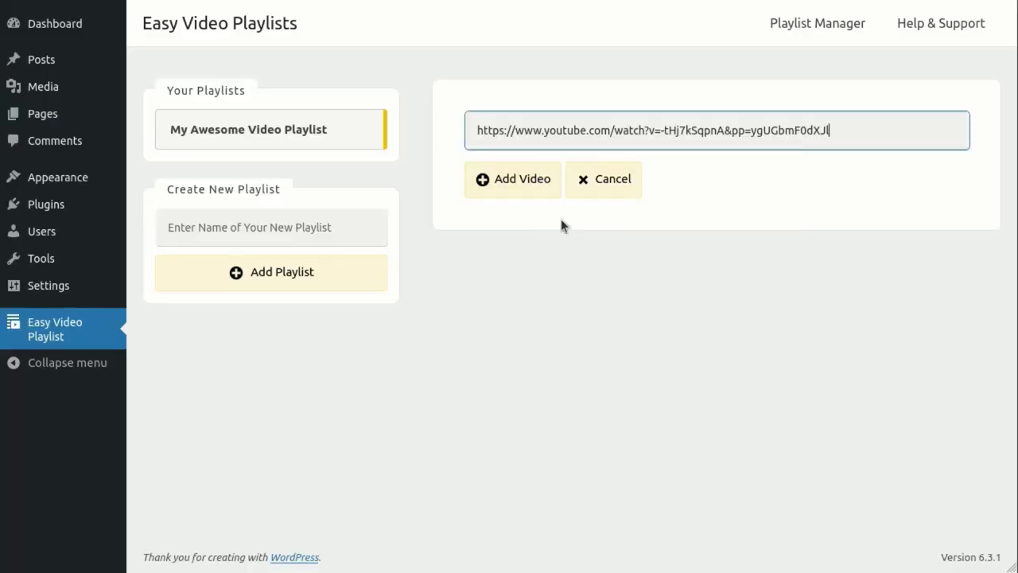
left_click(511, 182)
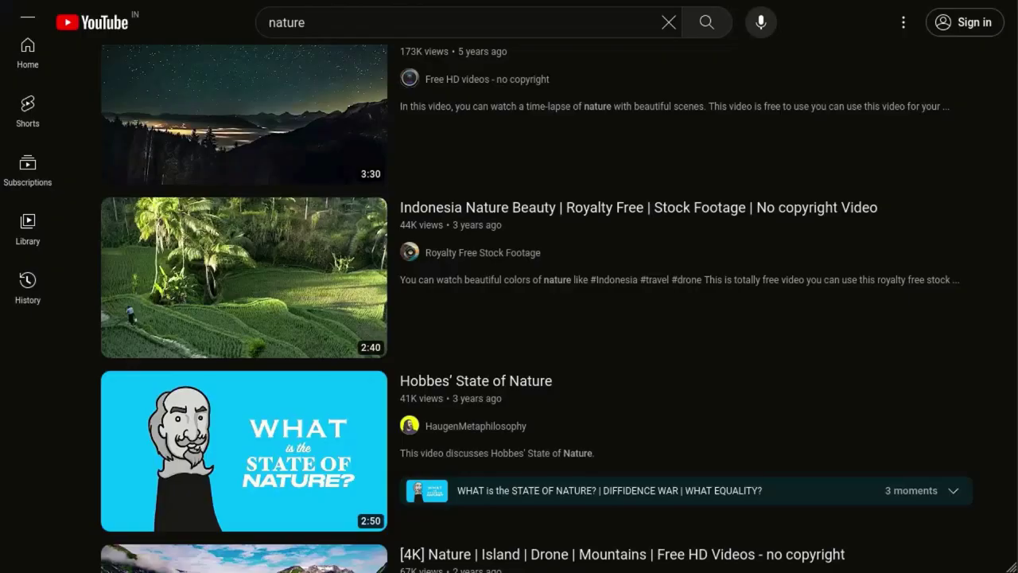
Add the 4K Nature Island YouTube video to the playlist via its copied link
scroll(267, 64, "down", 6)
right_click(263, 75)
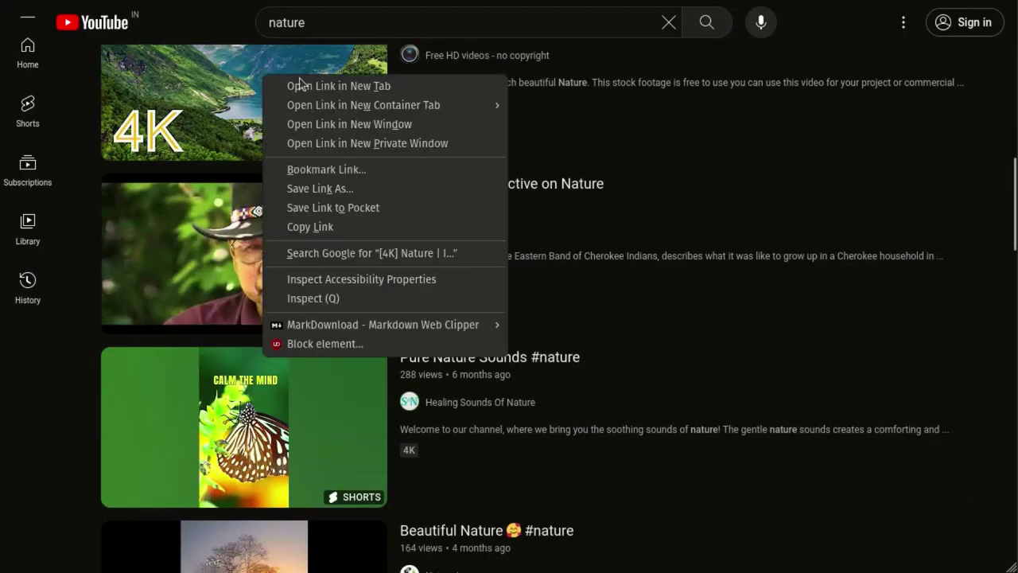
left_click(310, 226)
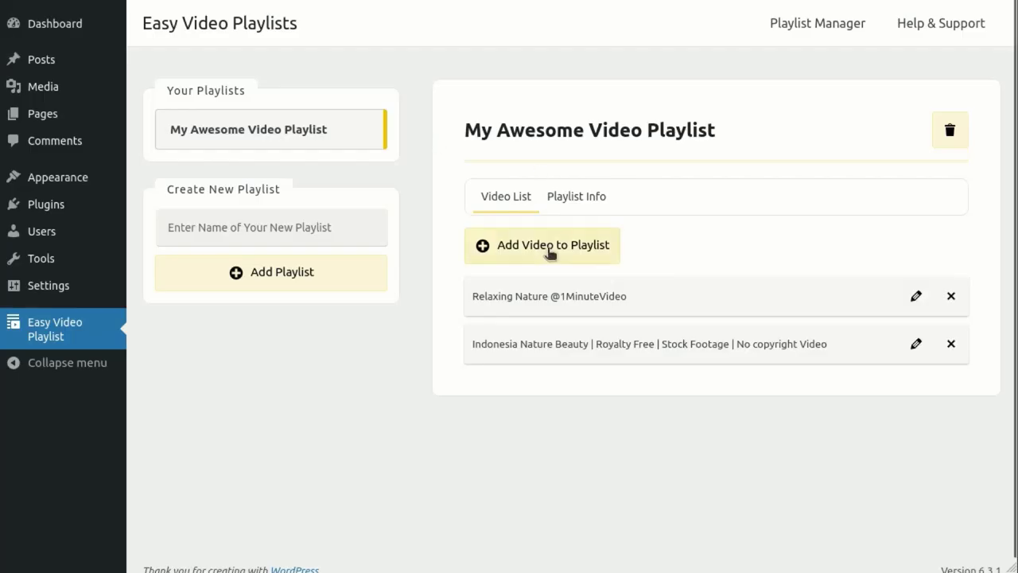
left_click(549, 251)
right_click(559, 120)
left_click(586, 221)
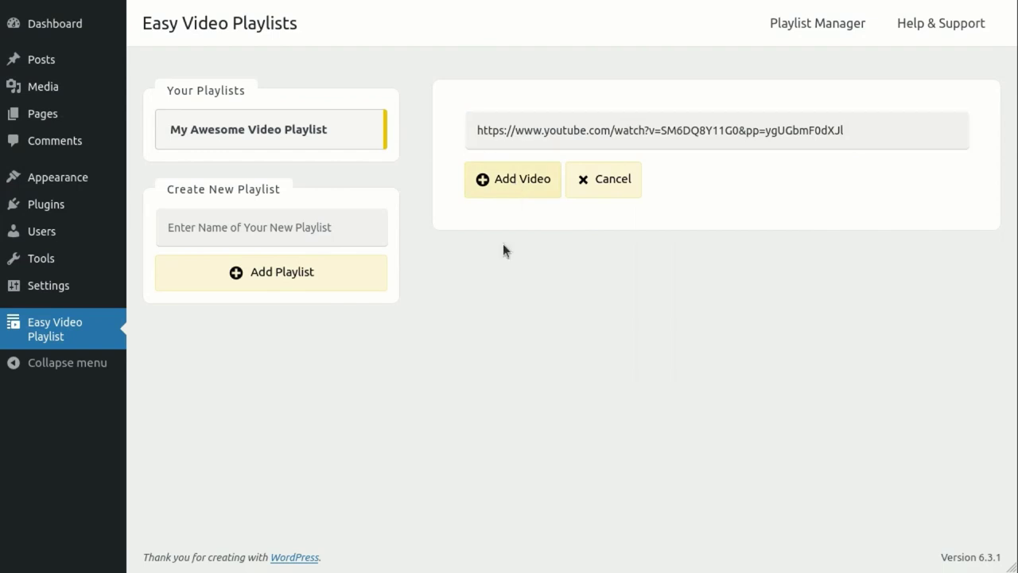
key("Return")
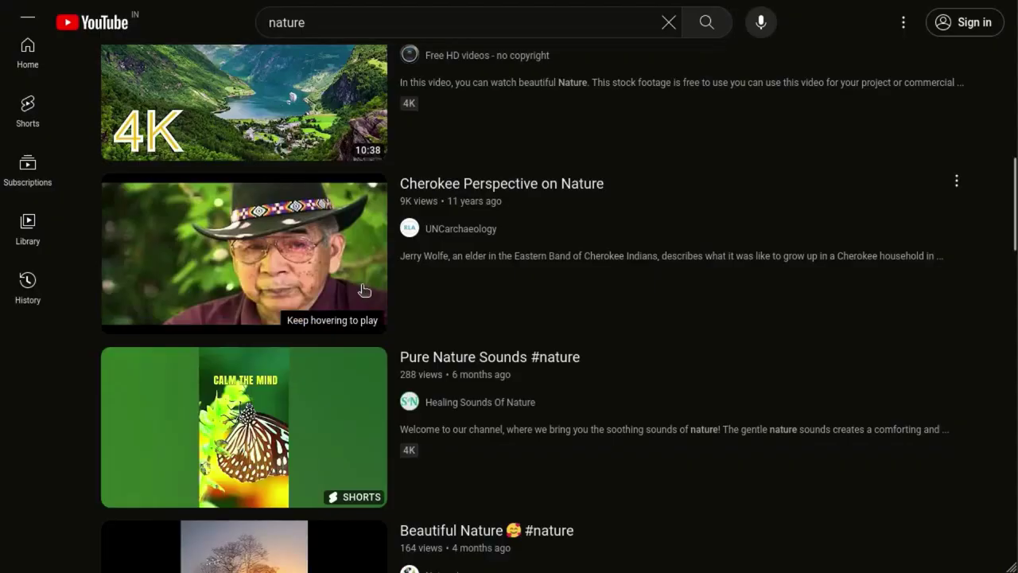
Add the Beautiful Nature Landscape YouTube video as the playlist's fourth entry
scroll(366, 295, "down", 2)
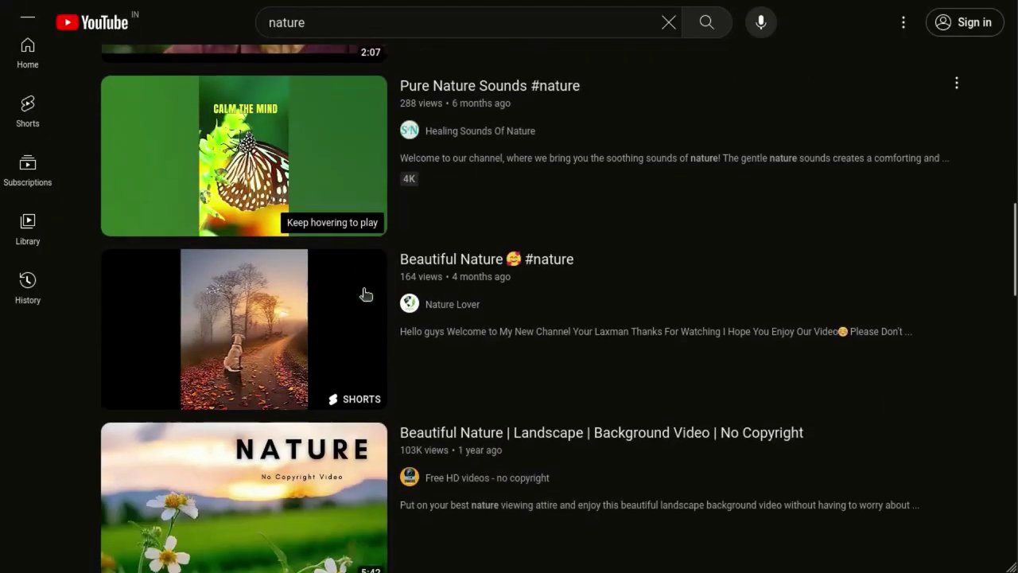
scroll(364, 294, "down", 3)
right_click(255, 211)
left_click(309, 364)
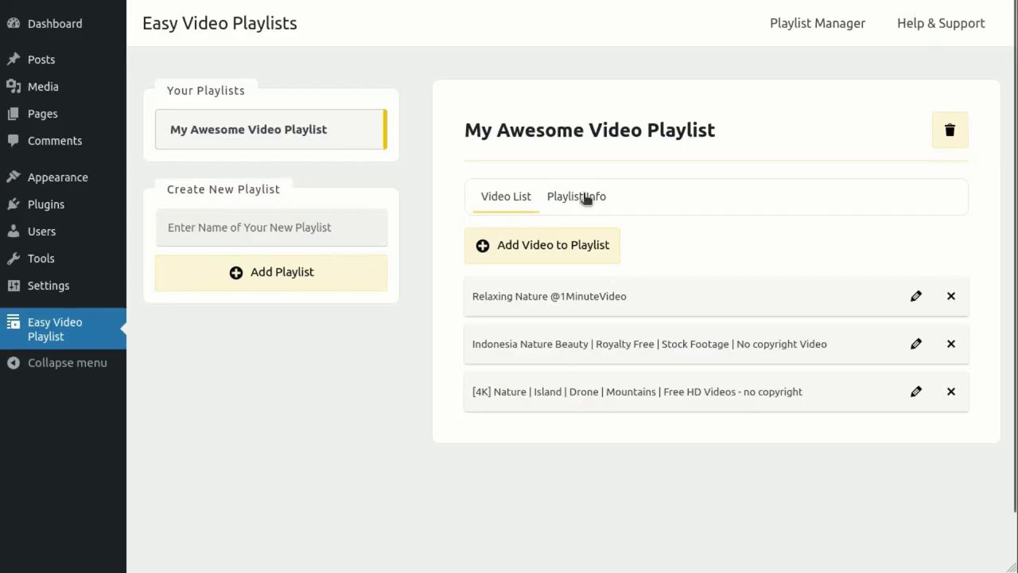
left_click(561, 245)
right_click(555, 125)
left_click(576, 220)
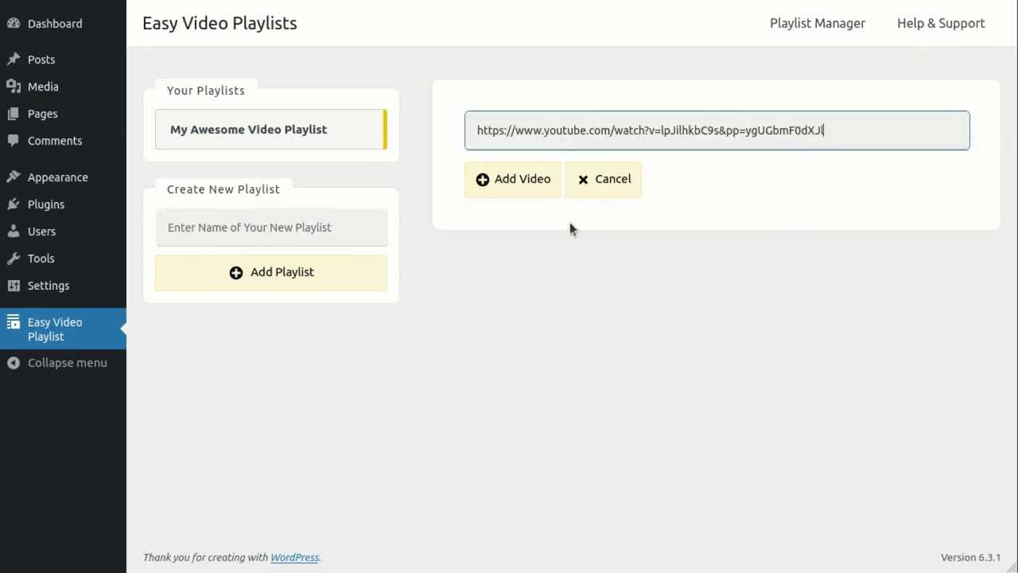
left_click(504, 181)
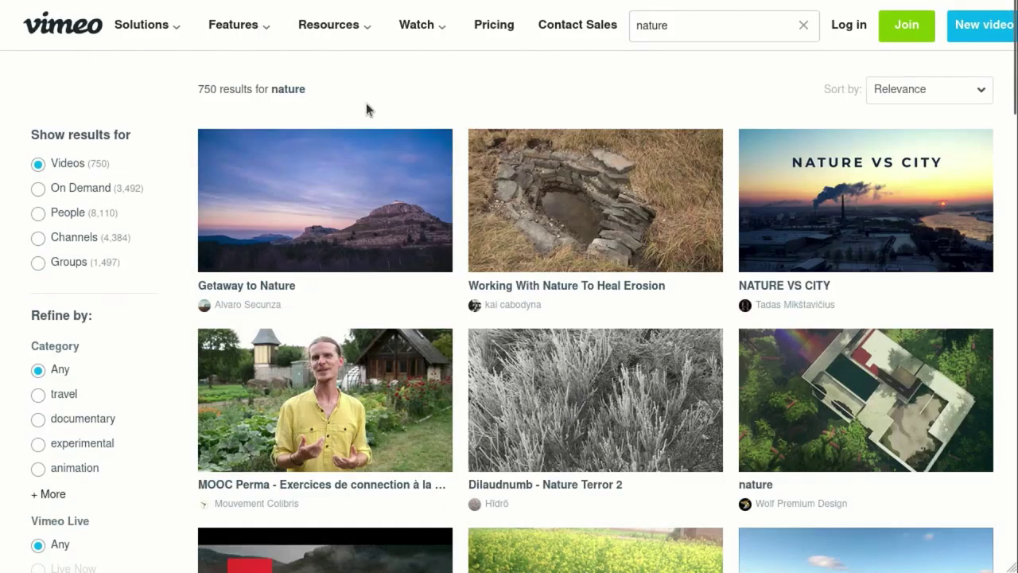
Add the Vimeo video NATURE VS CITY to the playlist via its copied link
right_click(845, 194)
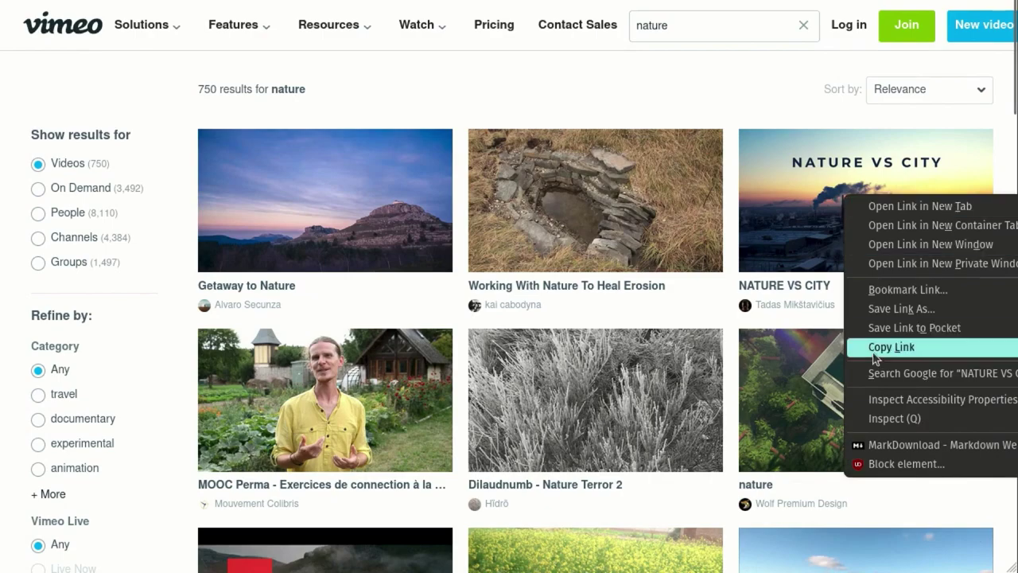
left_click(874, 350)
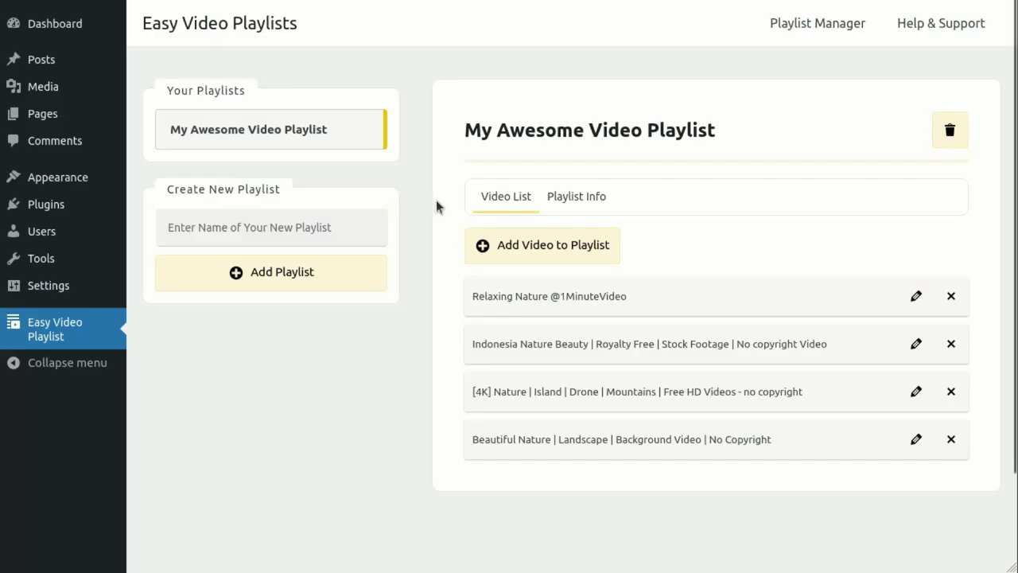
left_click(577, 253)
right_click(562, 127)
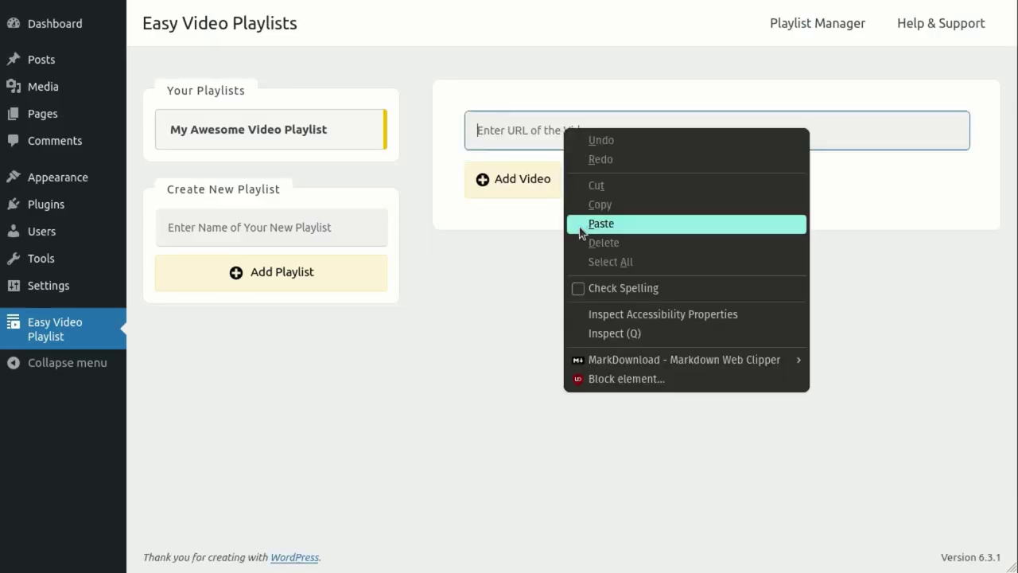
left_click(587, 222)
key("Return")
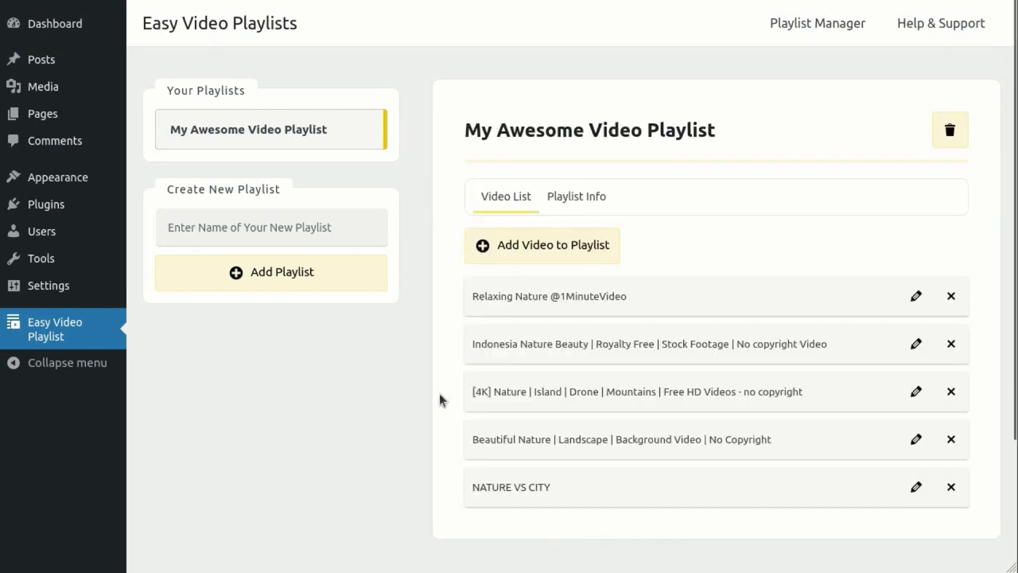
Check the NATURE VS CITY video's details and close them unchanged
scroll(439, 398, "down", 2)
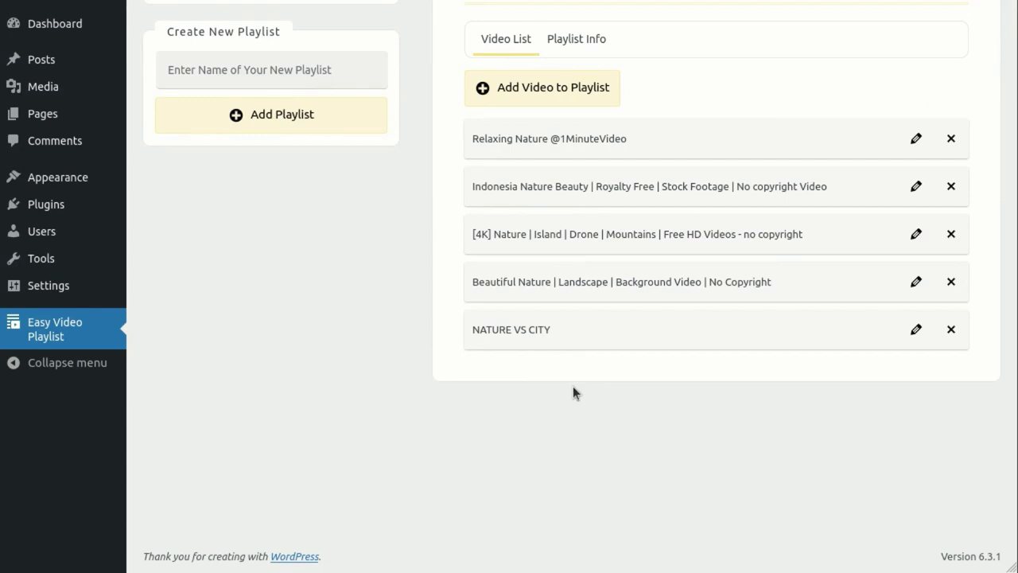
left_click(915, 328)
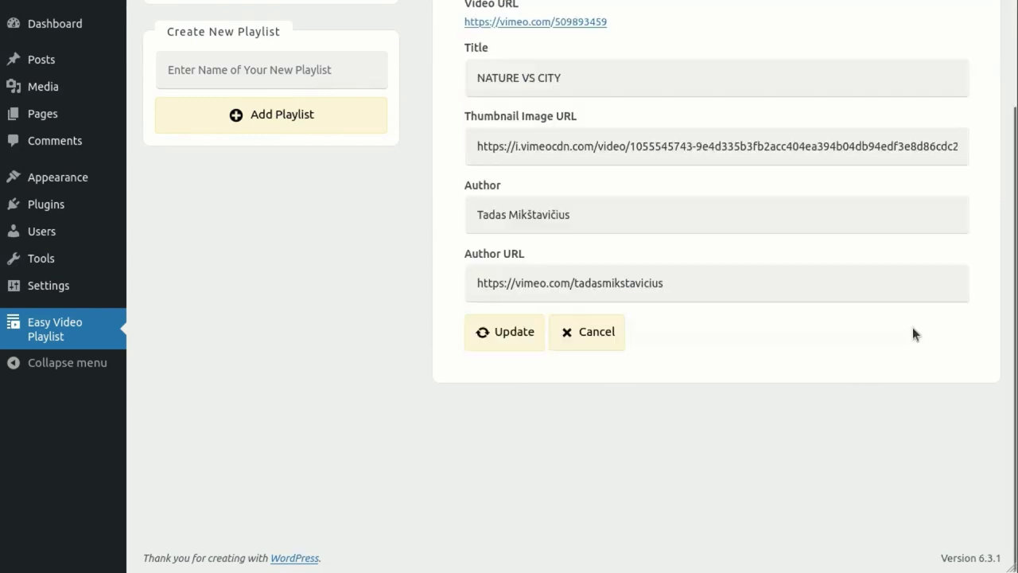
scroll(888, 346, "up", 2)
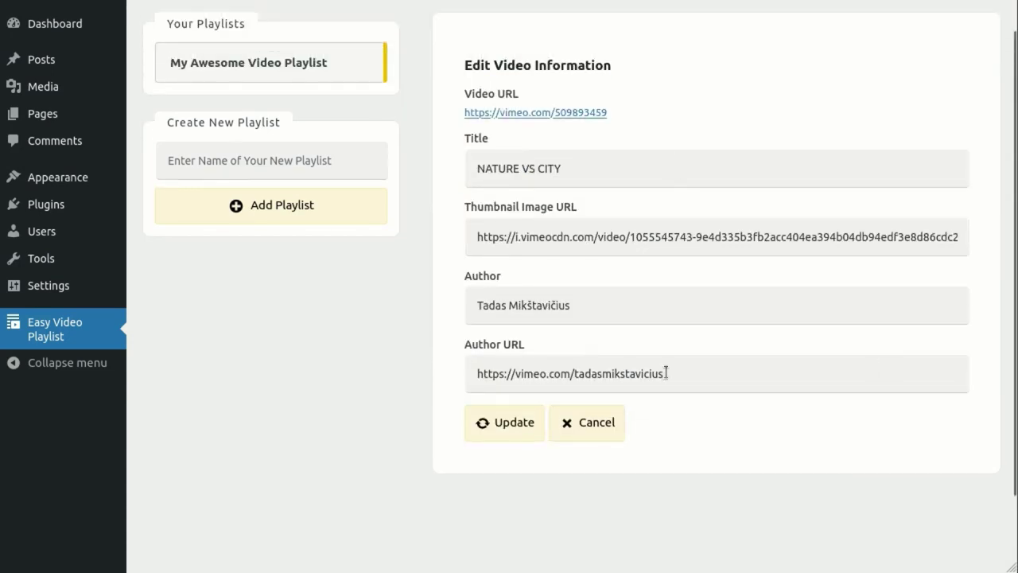
left_click(597, 423)
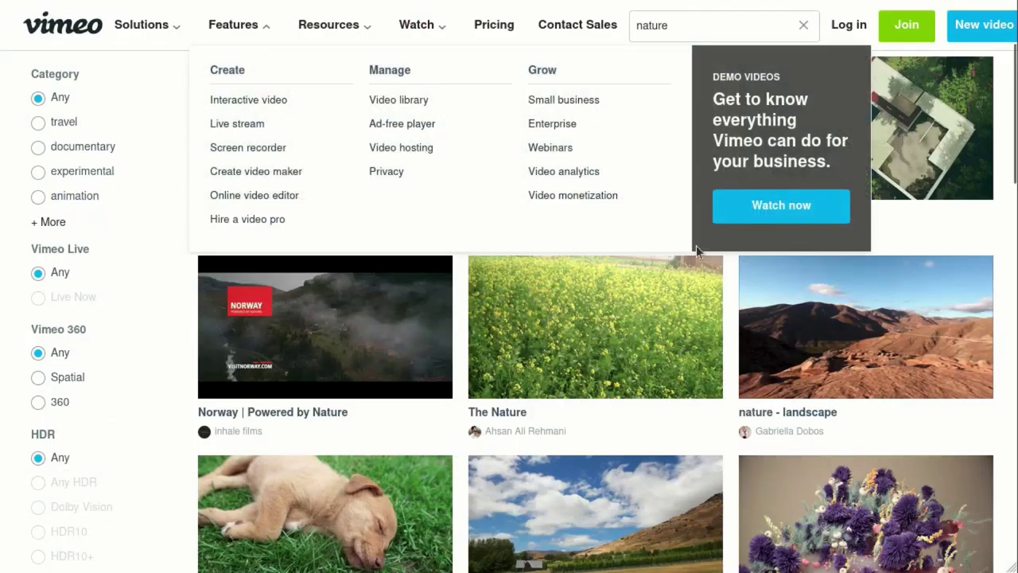
Add the Vimeo video Wonders of Nature as the playlist's sixth entry
scroll(696, 245, "down", 4)
right_click(543, 332)
left_click(617, 485)
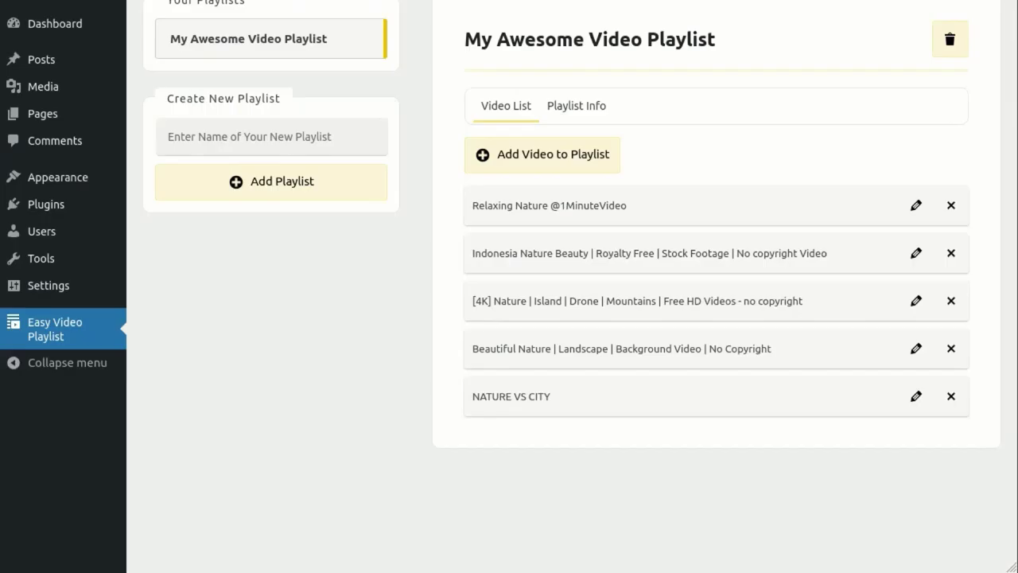
left_click(519, 161)
right_click(555, 131)
left_click(591, 223)
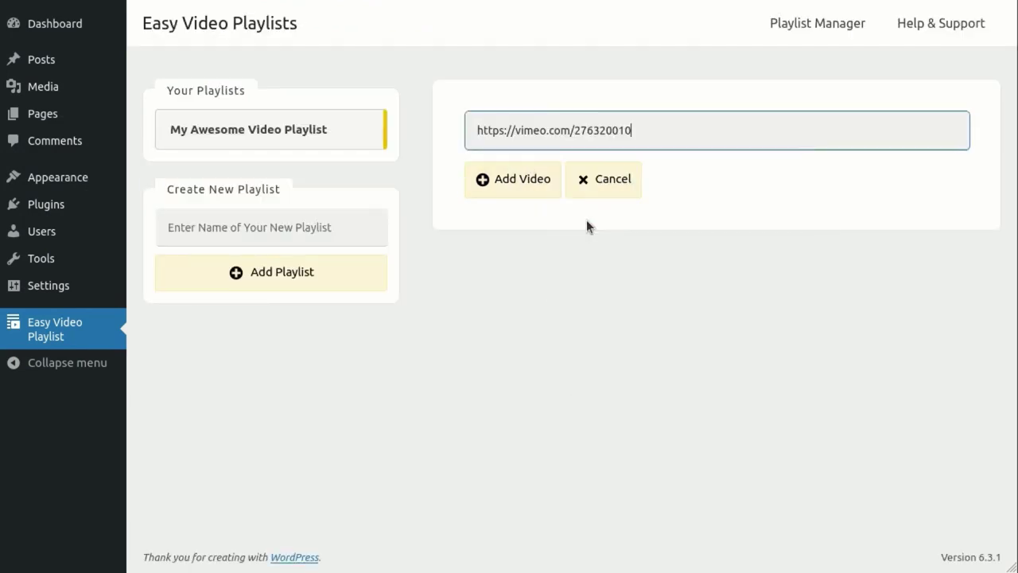
left_click(525, 179)
scroll(589, 370, "down", 2)
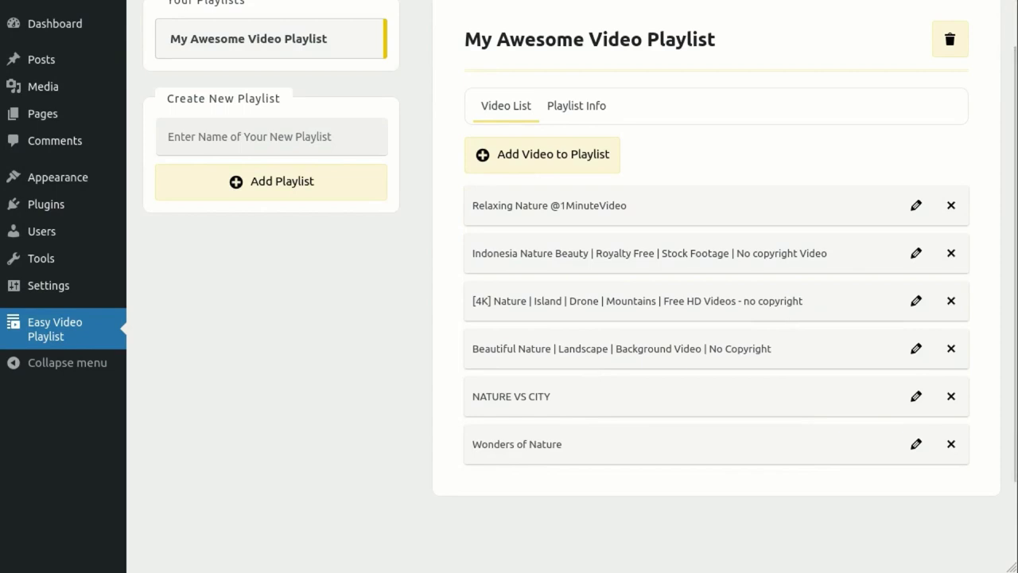
Copy the video file URL from the notes and add it to the playlist
key("alt+Tab")
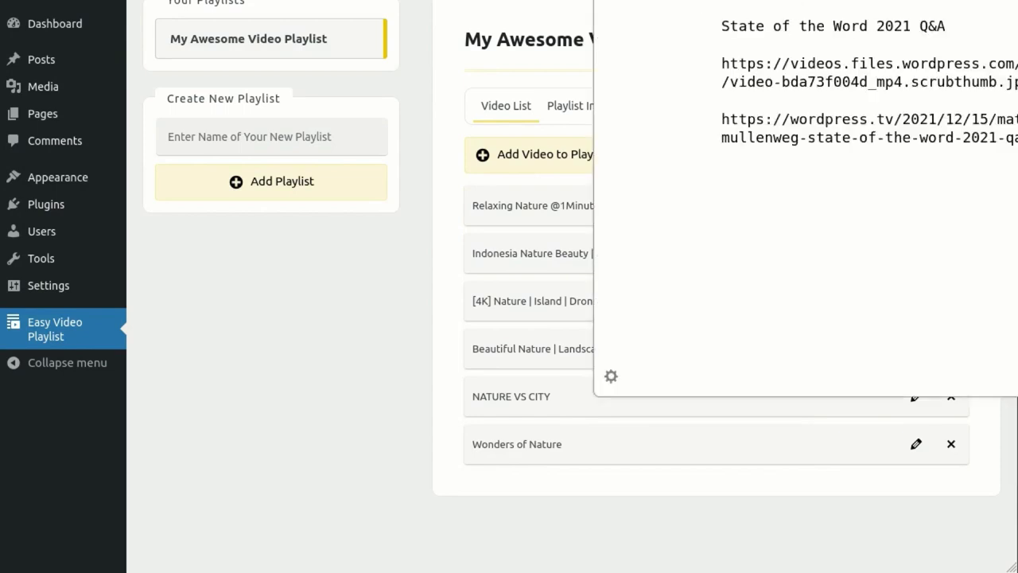
right_click(861, 131)
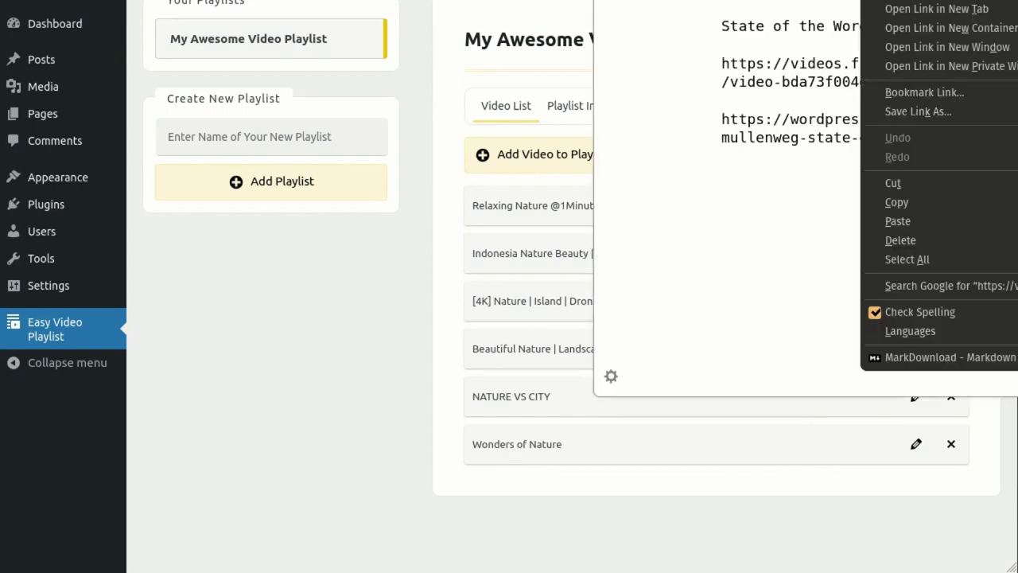
left_click(875, 203)
left_click(297, 349)
left_click(586, 154)
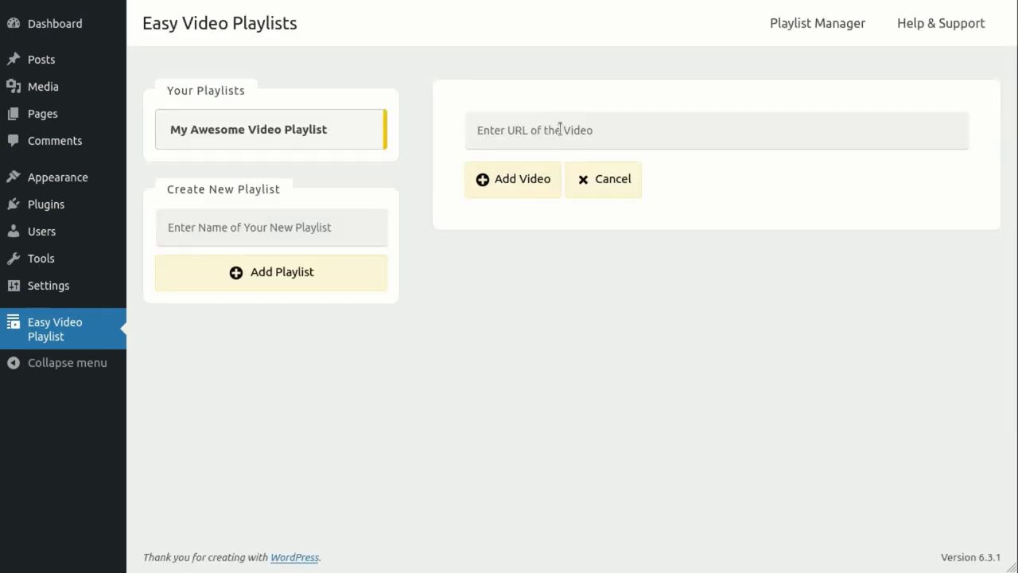
right_click(560, 129)
left_click(600, 226)
left_click(535, 191)
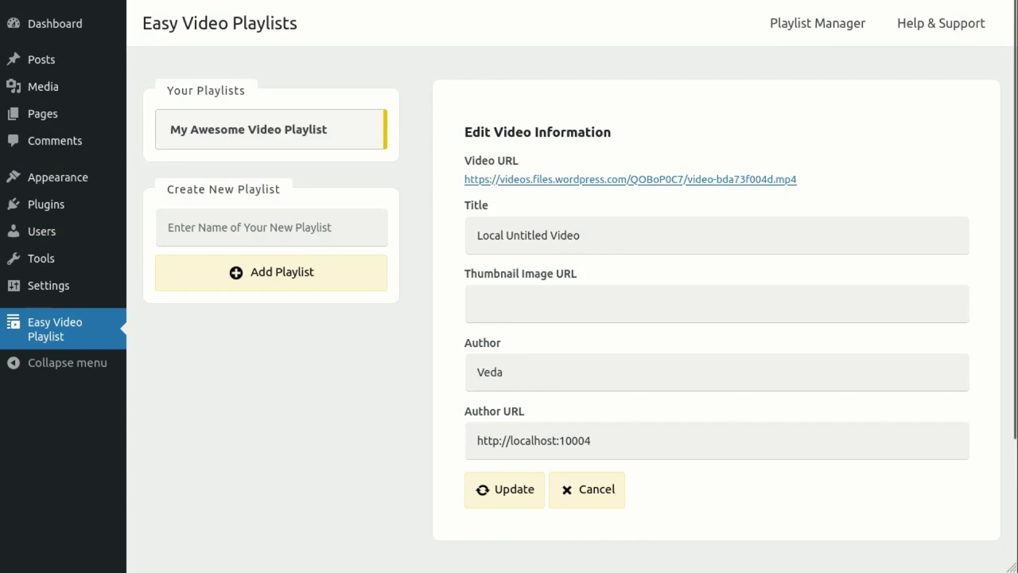
Replace the video's title with 'State of the Word 2021 Q&A' copied from the notes
key("alt+Tab")
left_click_drag(721, 26, 945, 26)
right_click(870, 30)
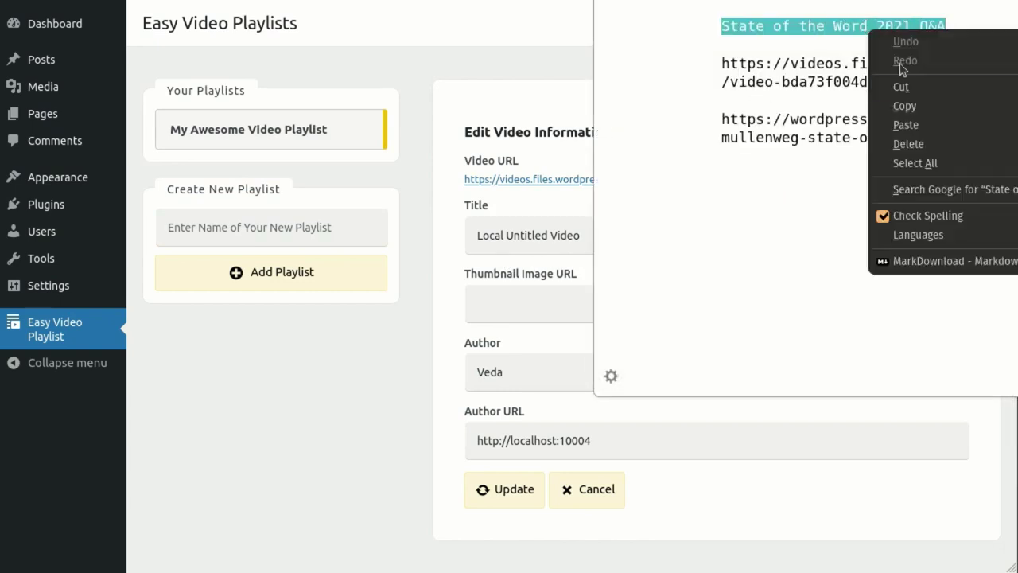
left_click(905, 106)
key("alt+Tab")
left_click(607, 232)
key("BackSpace")
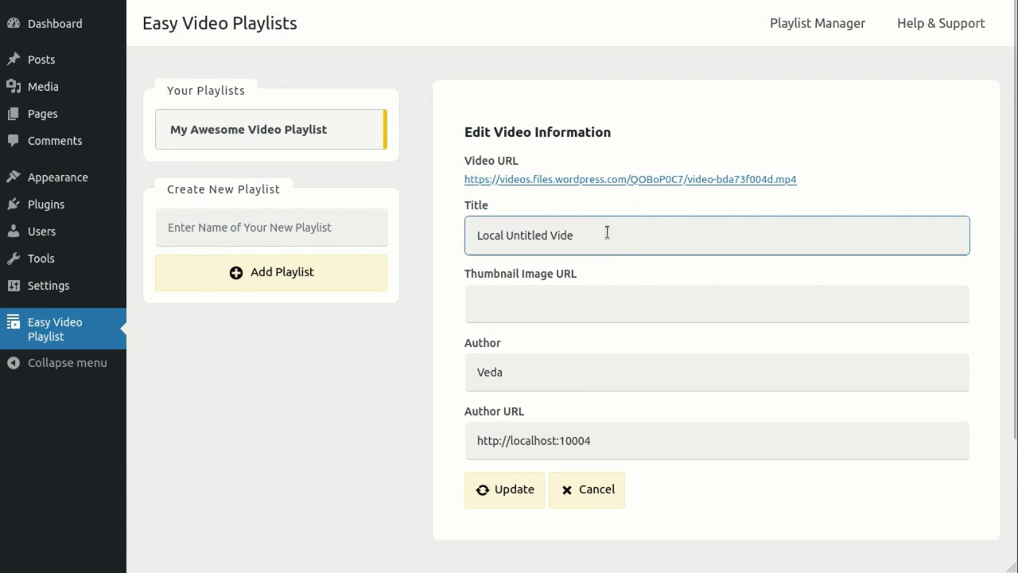
key("BackSpace")
key("BackSpace")
key("BackSpace")
key("BackSpace")
key("BackSpace")
key("BackSpace")
key("BackSpace")
key("BackSpace")
key("BackSpace")
key("BackSpace")
key("BackSpace")
key("BackSpace")
key("BackSpace")
key("BackSpace")
key("BackSpace")
key("BackSpace")
key("BackSpace")
key("BackSpace")
key("BackSpace")
right_click(544, 233)
left_click(573, 328)
Set the thumbnail URL, author 'WordPress' and wordpress.tv author URL, then save the video
left_click(507, 303)
right_click(510, 301)
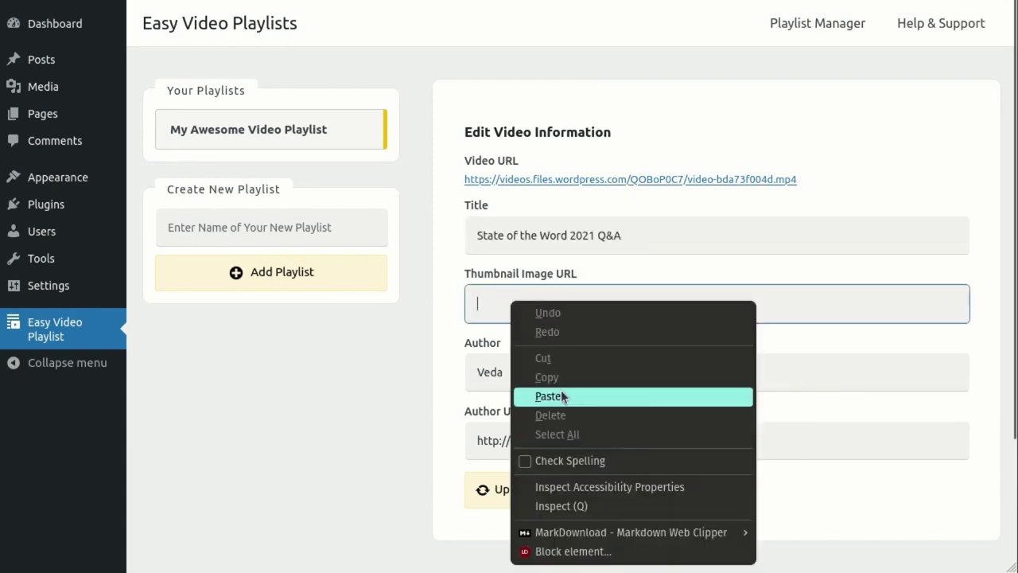
left_click(562, 396)
left_click(547, 367)
key("BackSpace")
key("BackSpace")
key("BackSpace")
key("BackSpace")
type("Word")
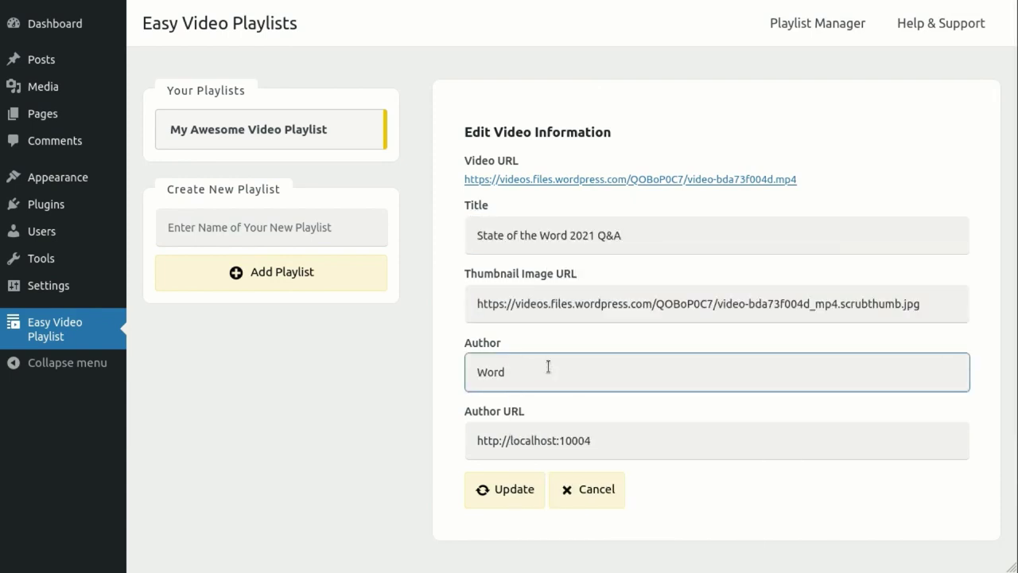
type("Press")
left_click(665, 436)
key("BackSpace")
key("BackSpace")
key("BackSpace")
key("BackSpace")
key("BackSpace")
key("BackSpace")
key("BackSpace")
key("BackSpace")
key("BackSpace")
key("BackSpace")
key("BackSpace")
key("BackSpace")
key("BackSpace")
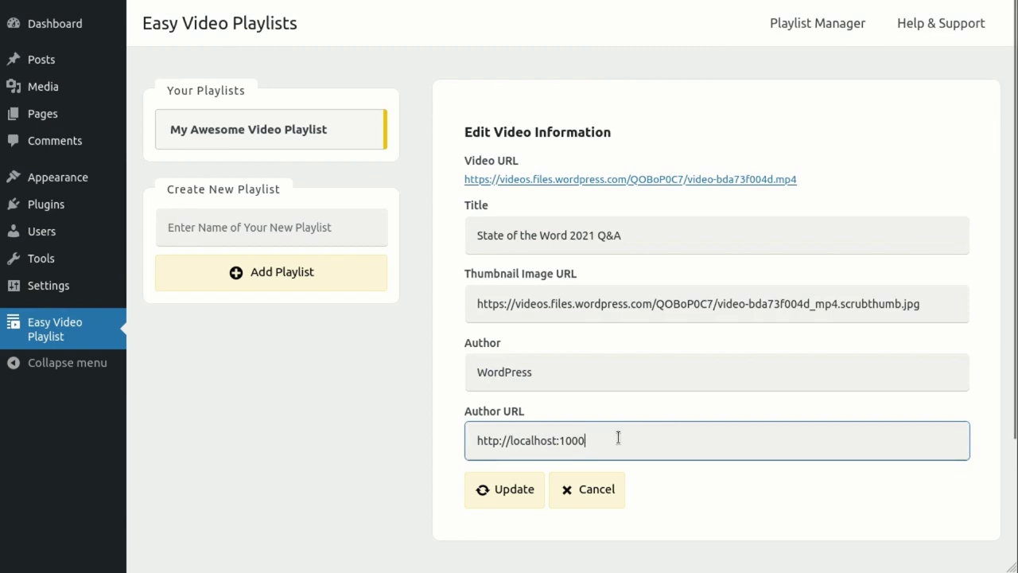
key("BackSpace")
key("BackSpace")
key("BackSpace")
key("BackSpace")
key("BackSpace")
key("BackSpace")
key("BackSpace")
key("BackSpace")
key("BackSpace")
right_click(522, 442)
left_click(561, 265)
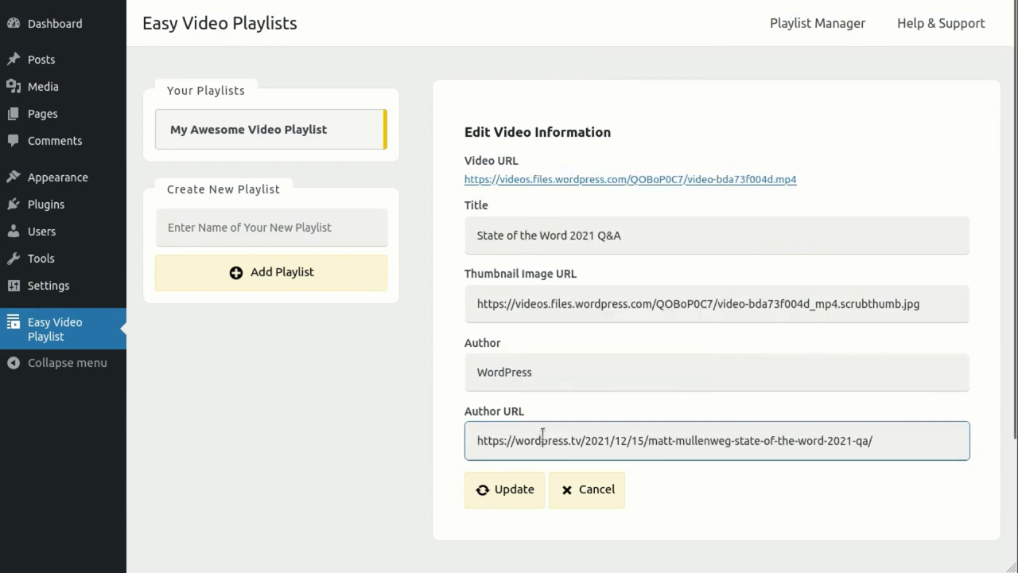
left_click(510, 488)
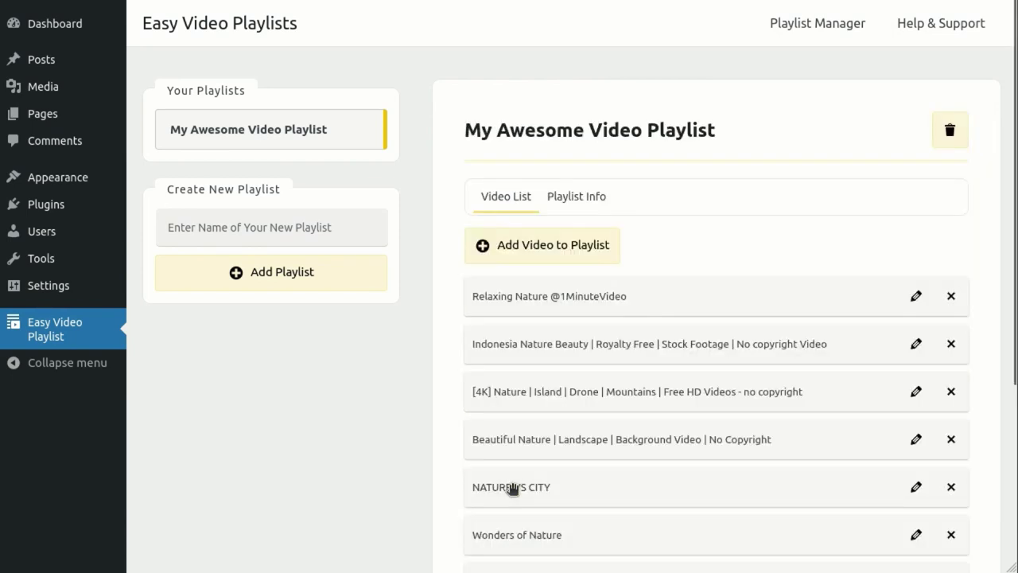
scroll(439, 427, "down", 3)
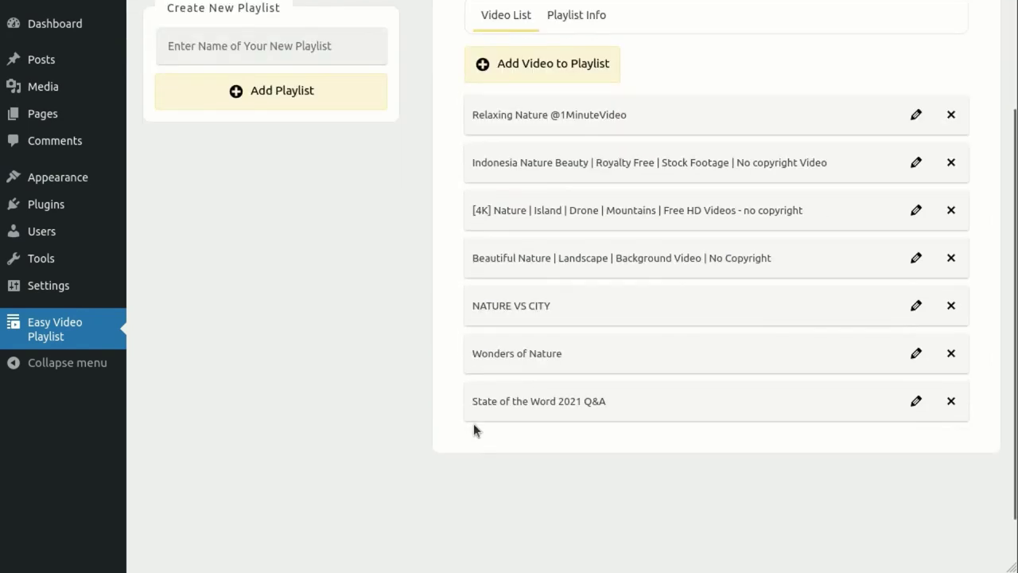
Move Wonders of Nature to the top and Indonesia Nature Beauty below the [4K] video, then save the order
scroll(613, 429, "up", 2)
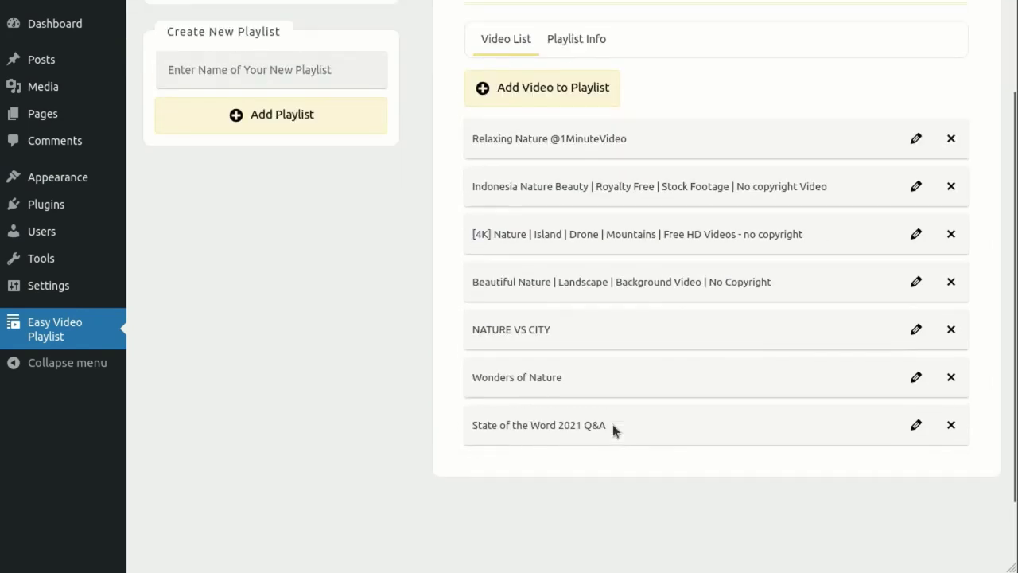
left_click_drag(563, 447, 564, 199)
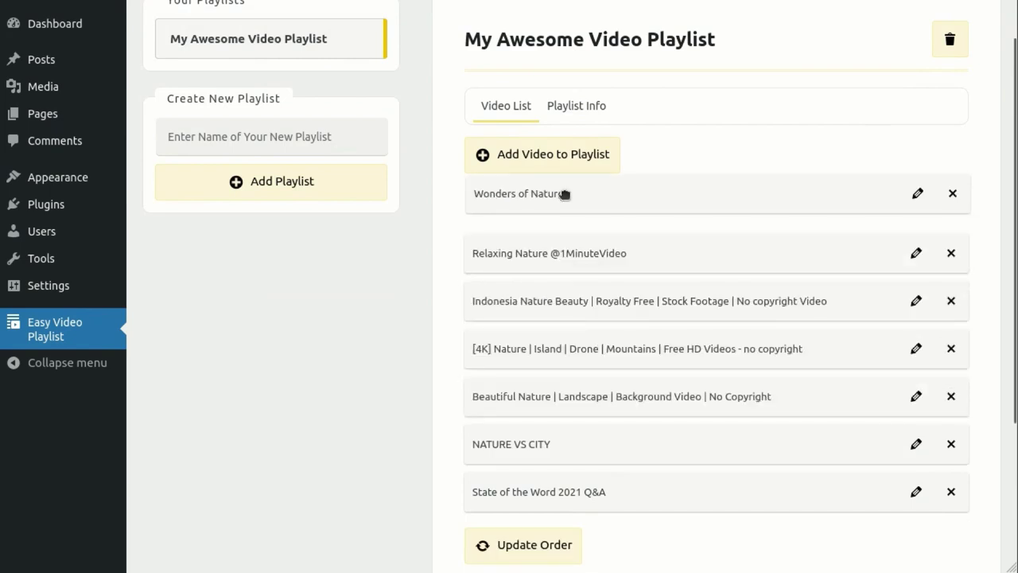
left_click_drag(549, 298, 550, 355)
scroll(549, 355, "down", 1)
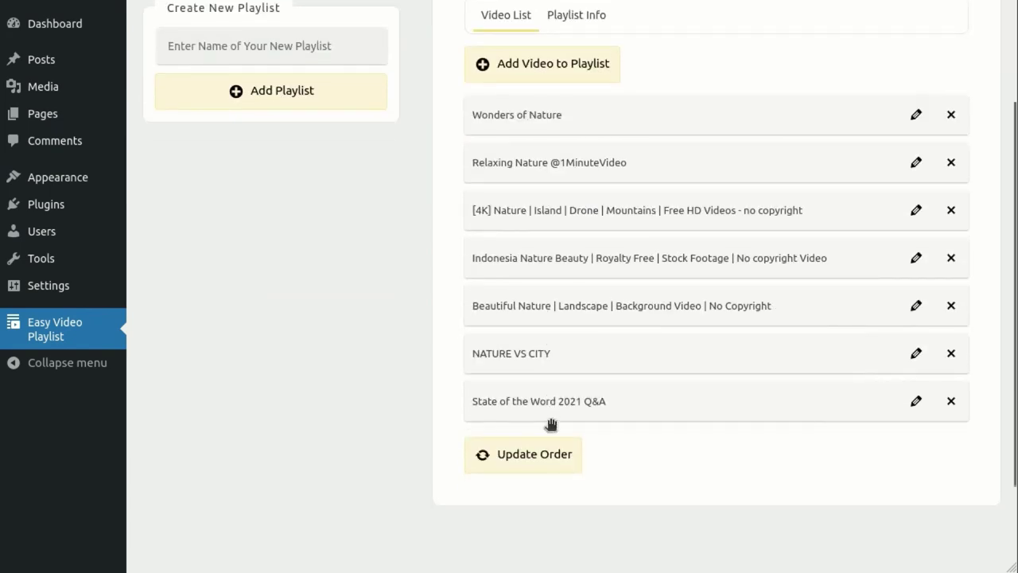
left_click(512, 458)
scroll(410, 417, "up", 2)
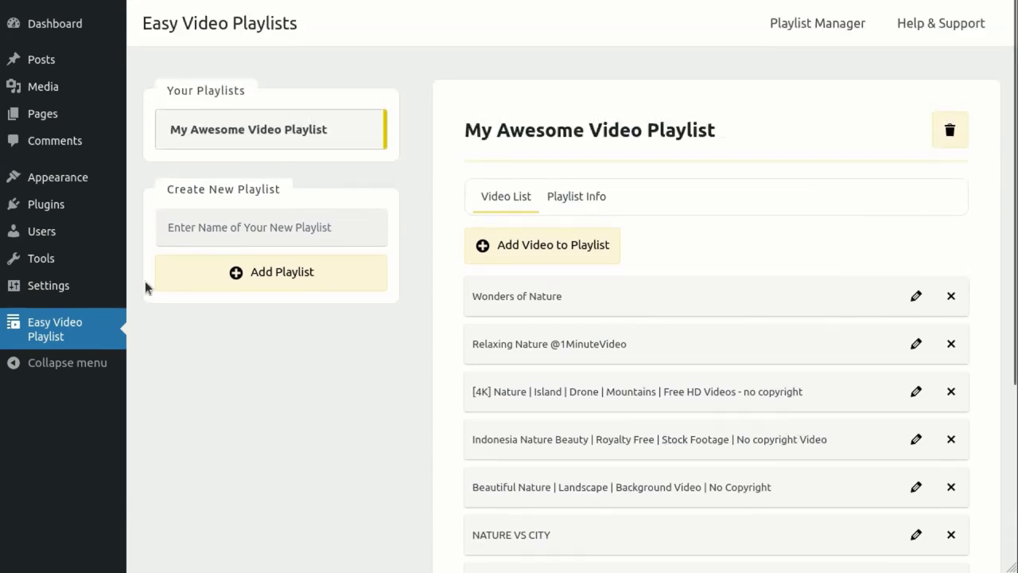
Add a second empty playlist named 'My Another Playlist'
left_click(205, 230)
type("My Another Playlist")
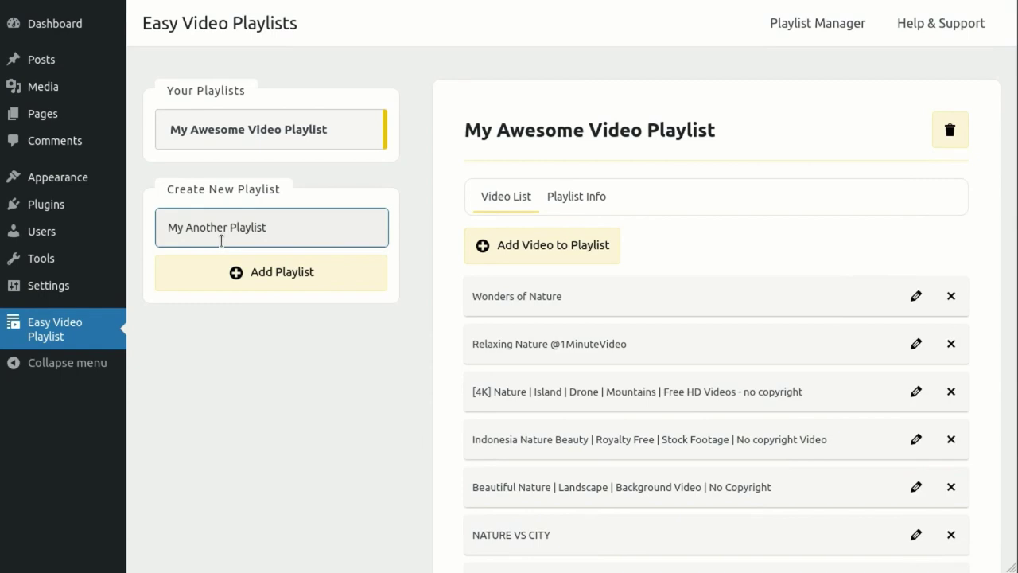
left_click(263, 284)
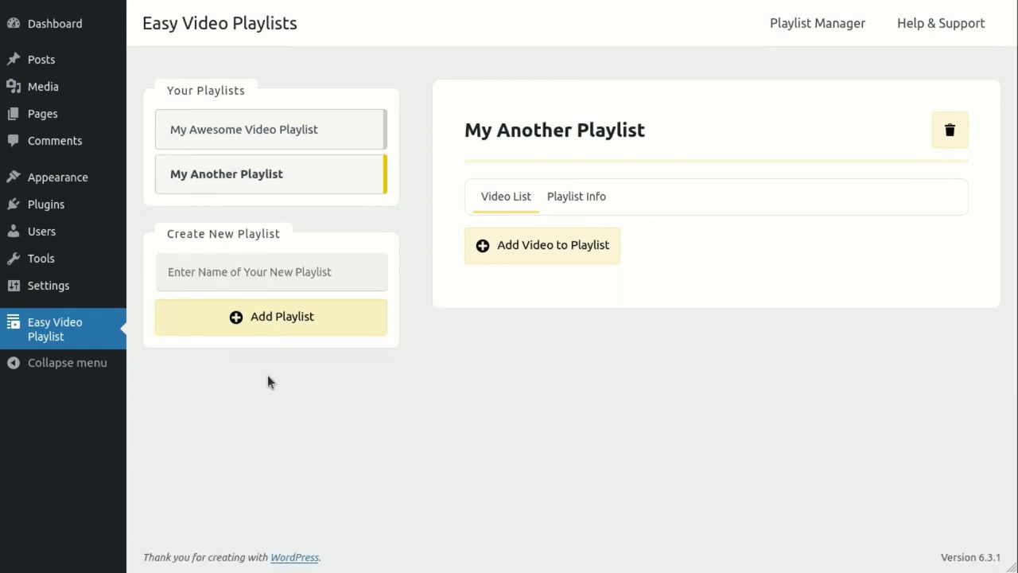
Switch between the two playlists, ending on My Awesome Video Playlist
left_click(295, 140)
left_click(294, 170)
left_click(296, 138)
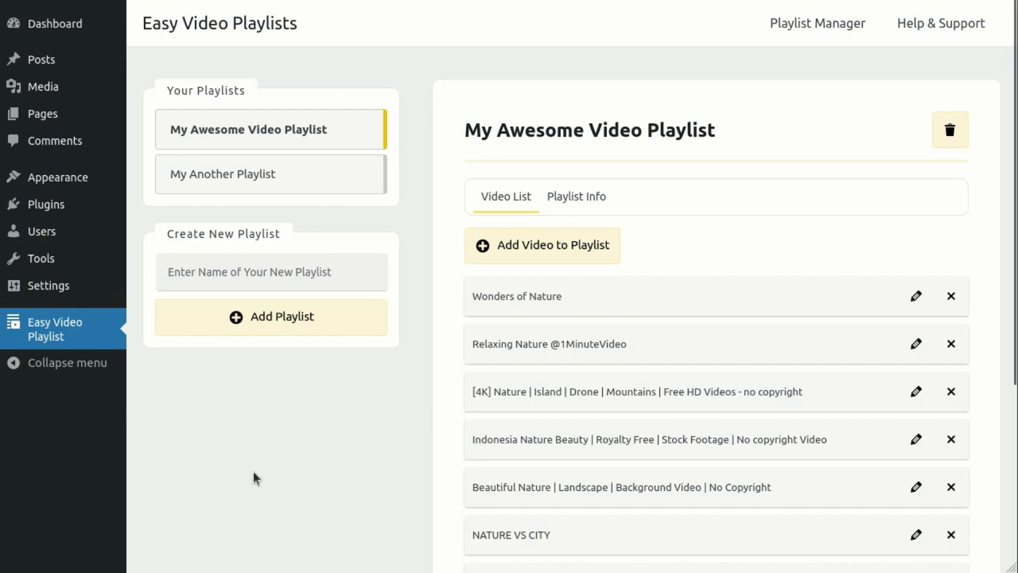
On the Easy Video Playlist page, insert the Easy Video Playlist block showing My Awesome Video Playlist
left_click(43, 116)
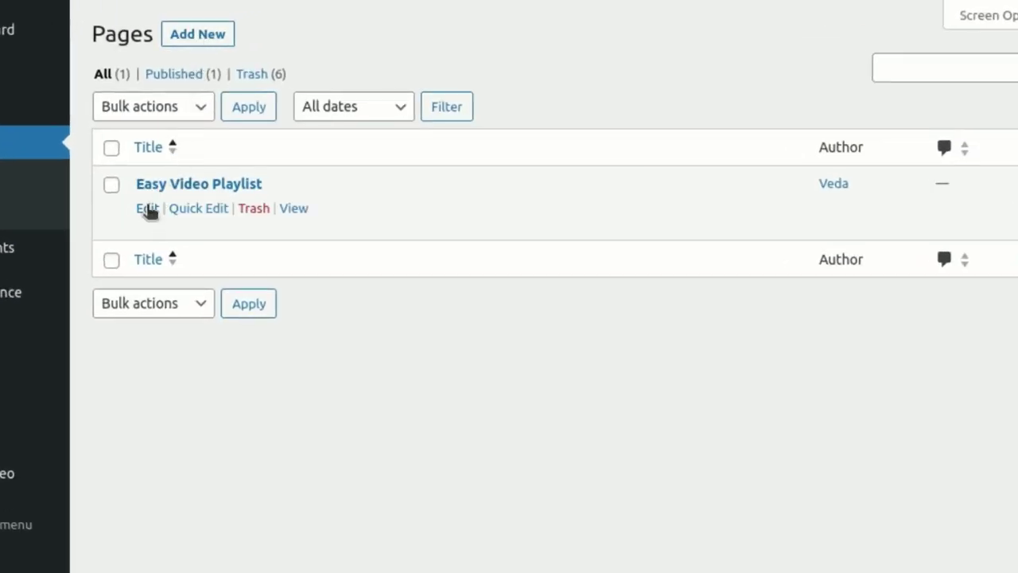
left_click(148, 209)
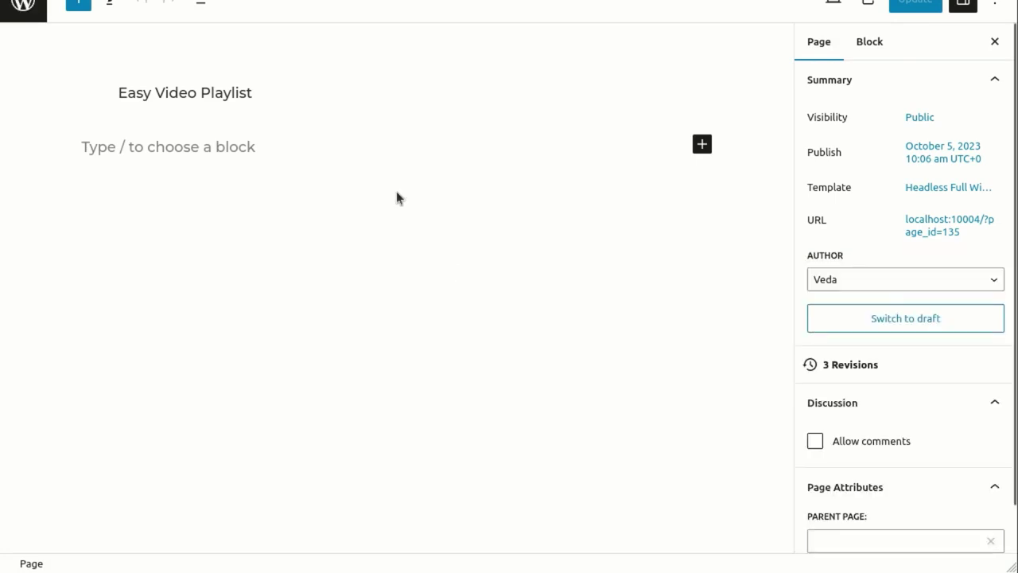
left_click(702, 144)
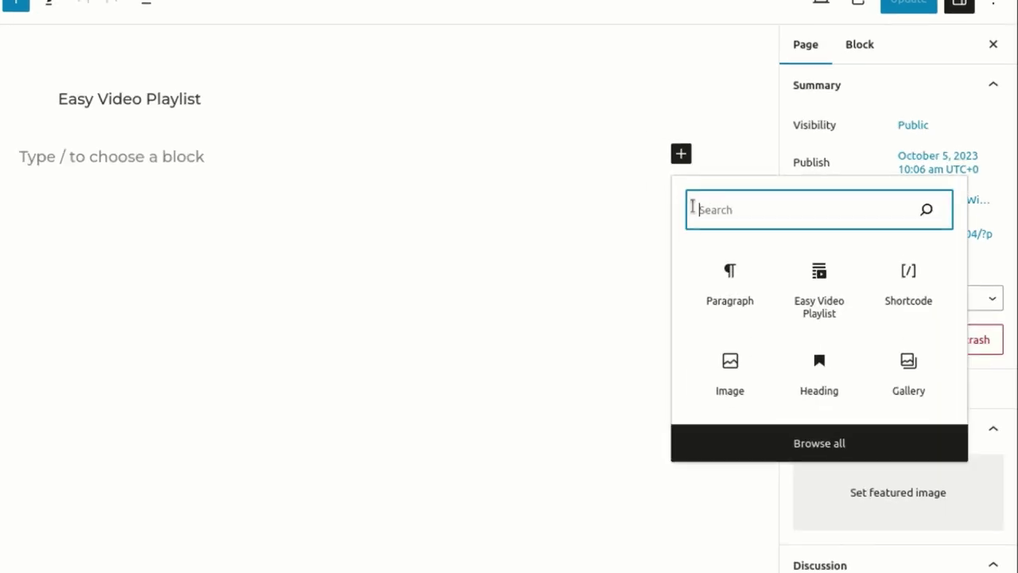
type("easy")
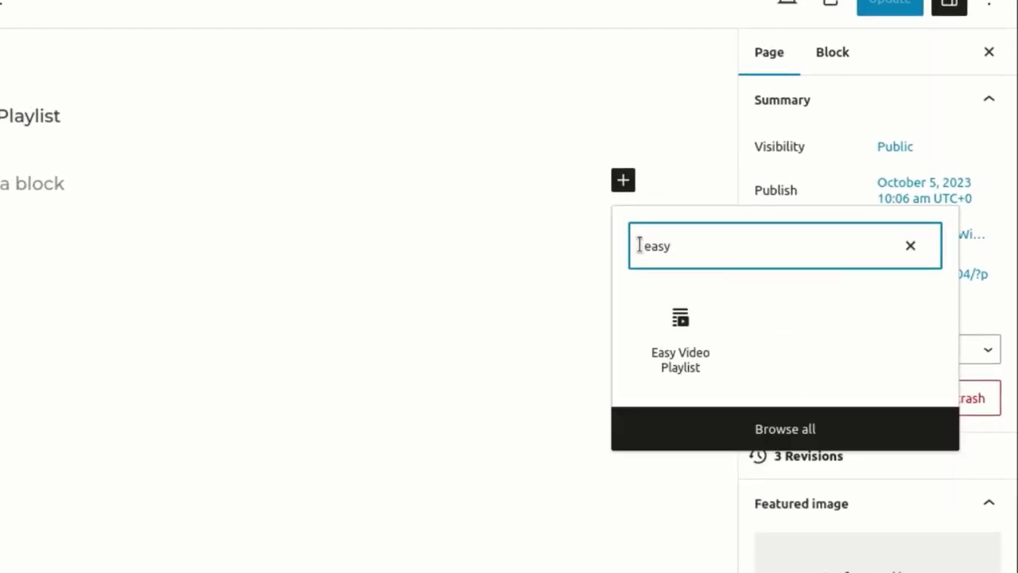
left_click(688, 336)
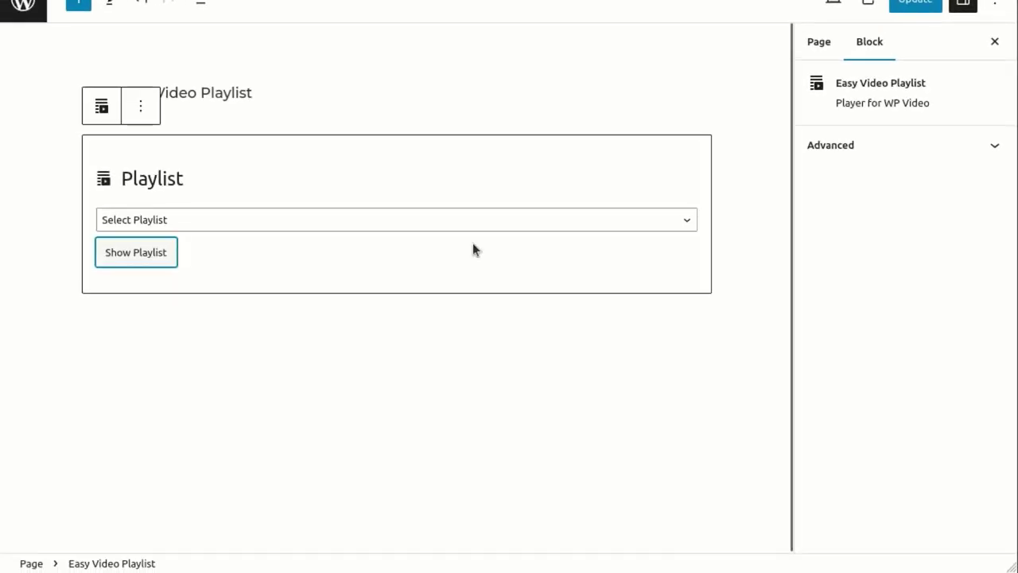
left_click(378, 223)
left_click(212, 263)
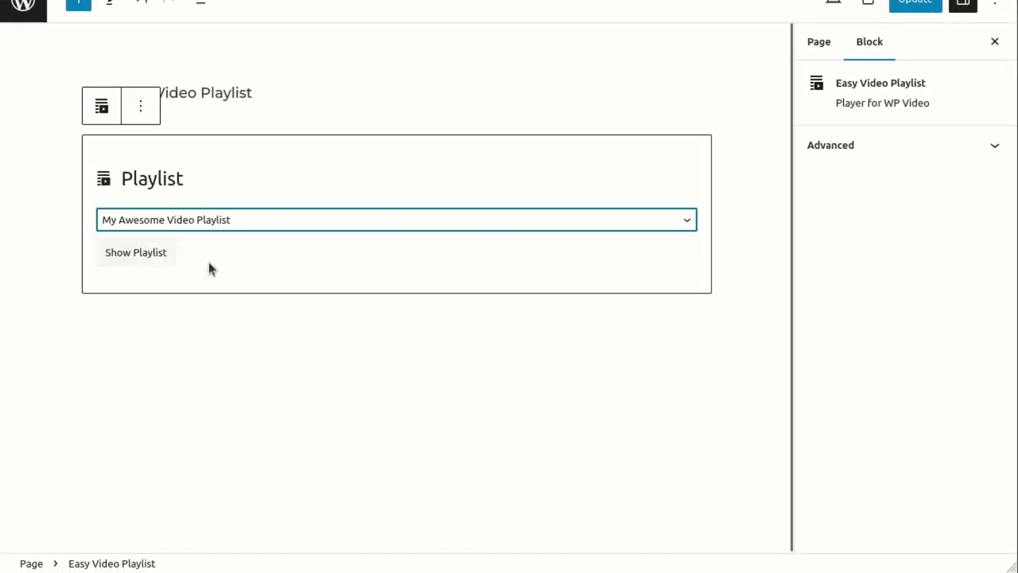
left_click(126, 255)
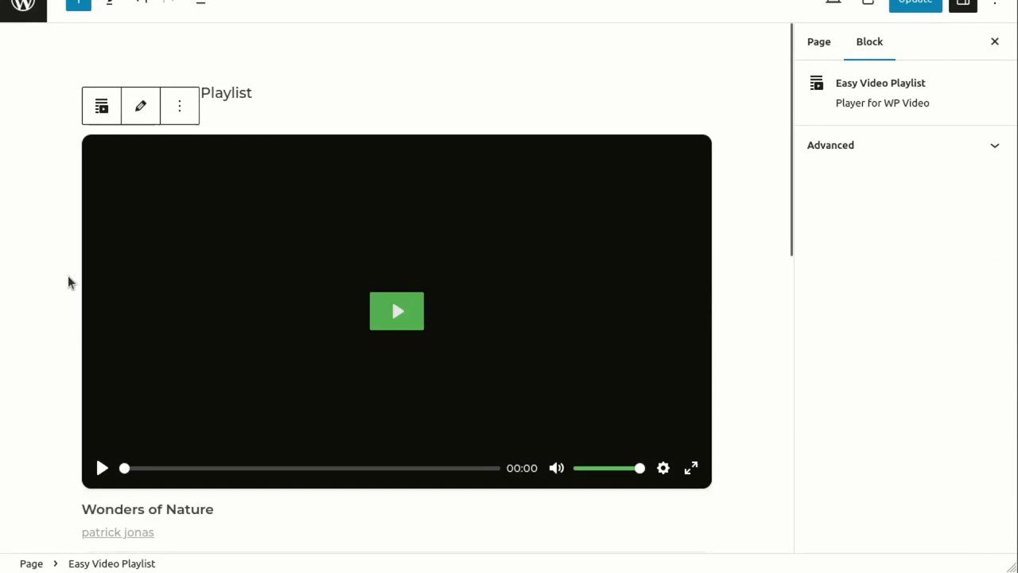
Update the page and view it live
scroll(56, 301, "down", 5)
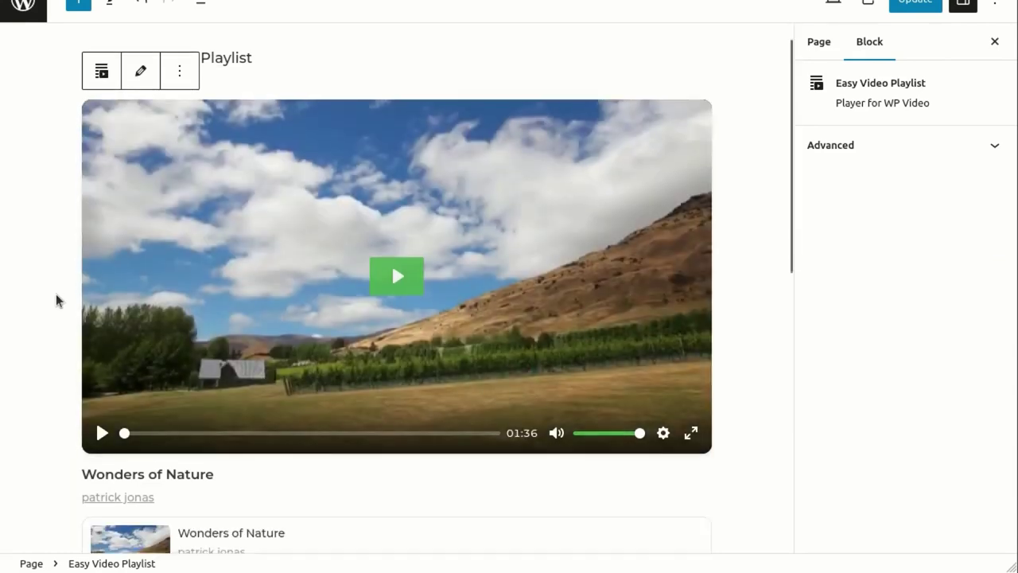
scroll(53, 296, "up", 4)
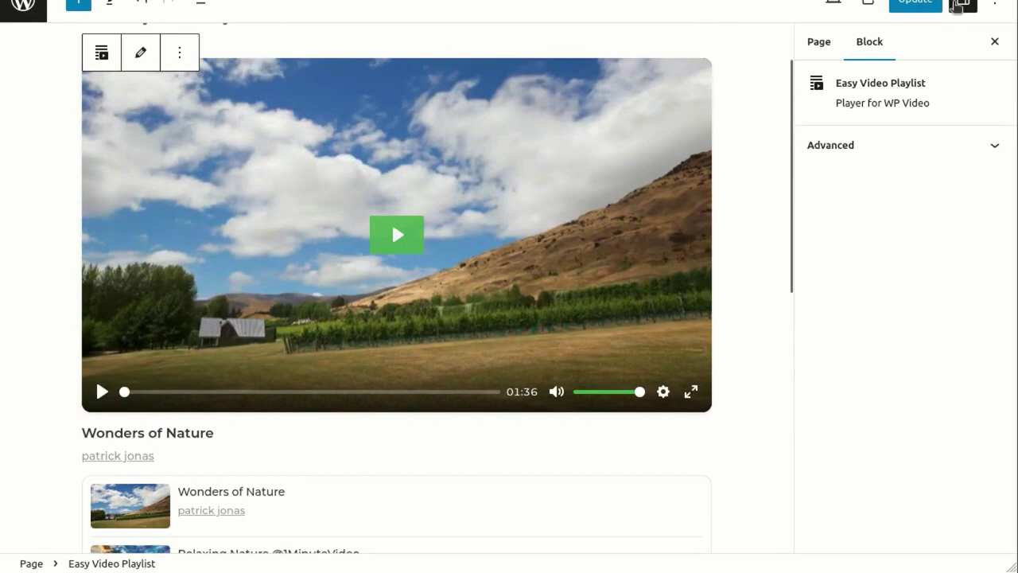
left_click(916, 3)
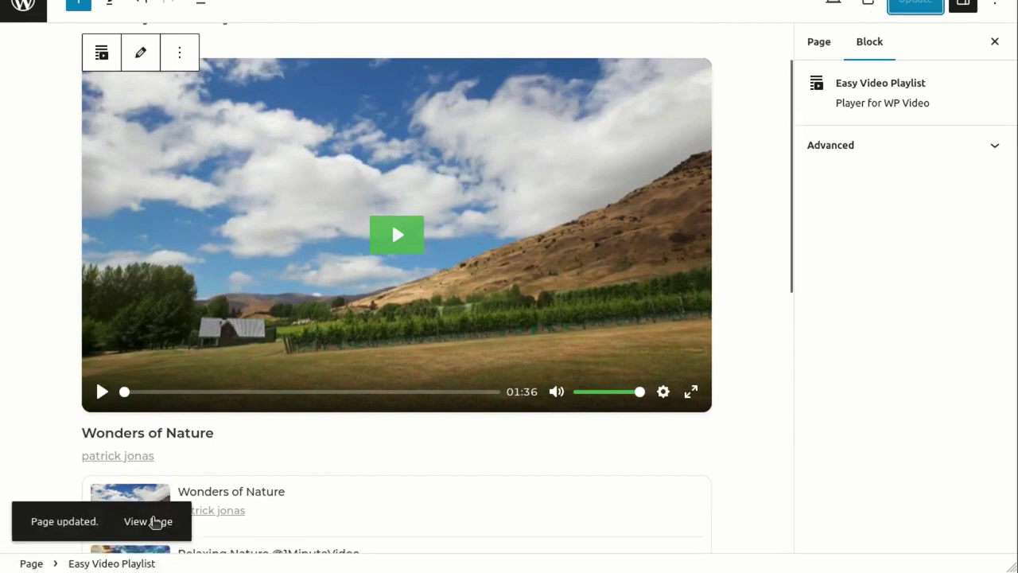
left_click(151, 522)
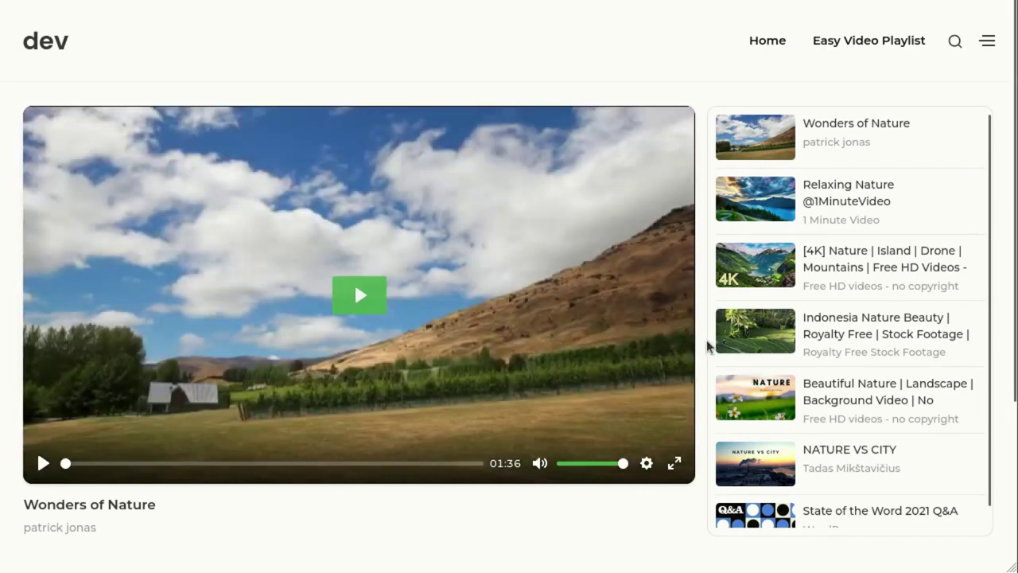
scroll(876, 265, "down", 1)
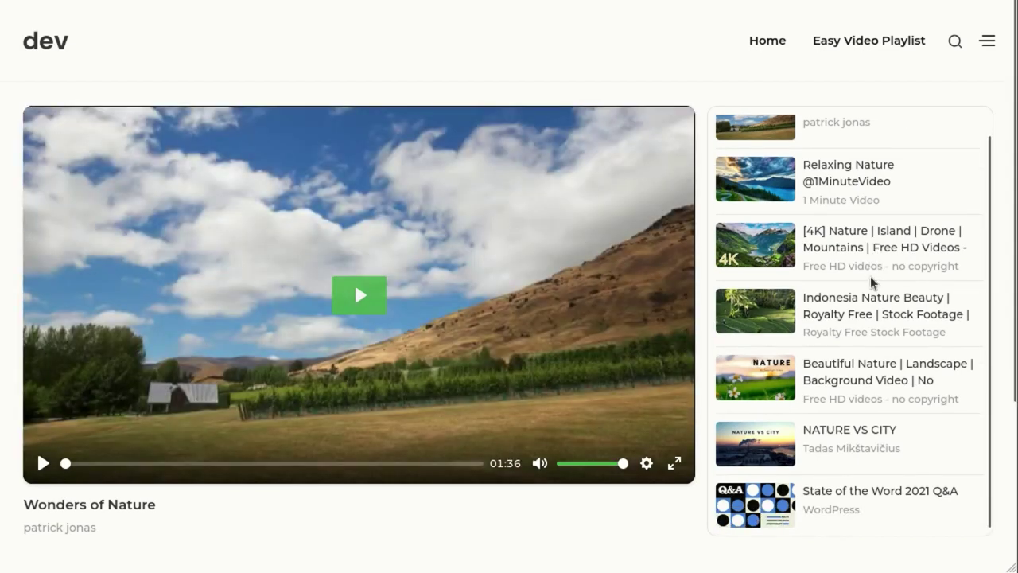
scroll(873, 283, "up", 1)
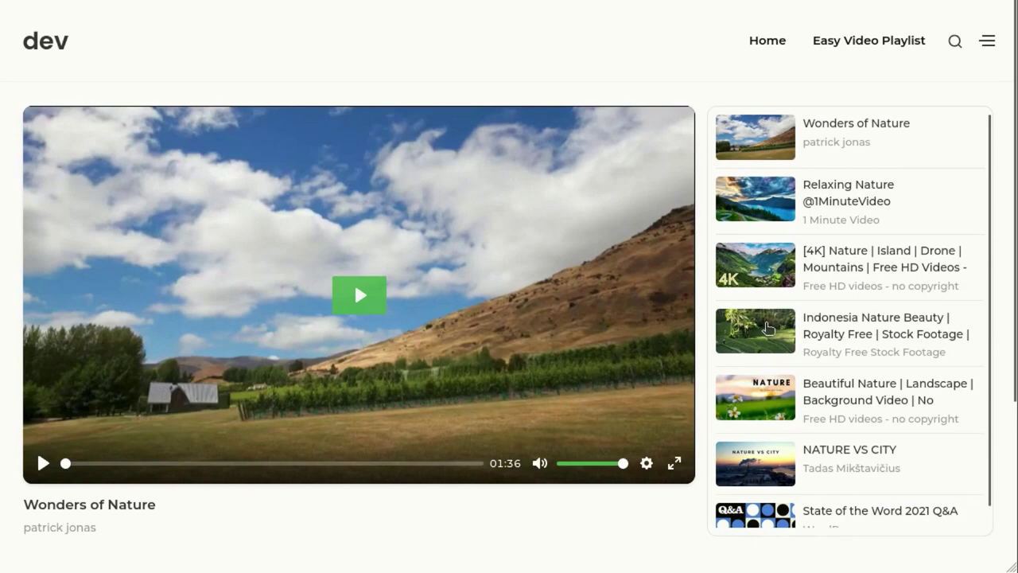
left_click(766, 330)
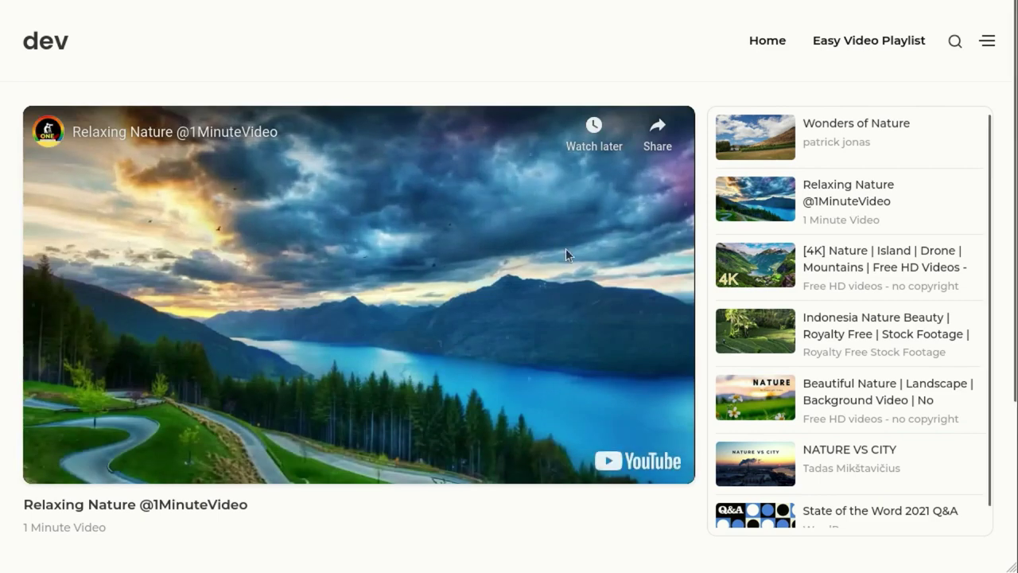
left_click(533, 259)
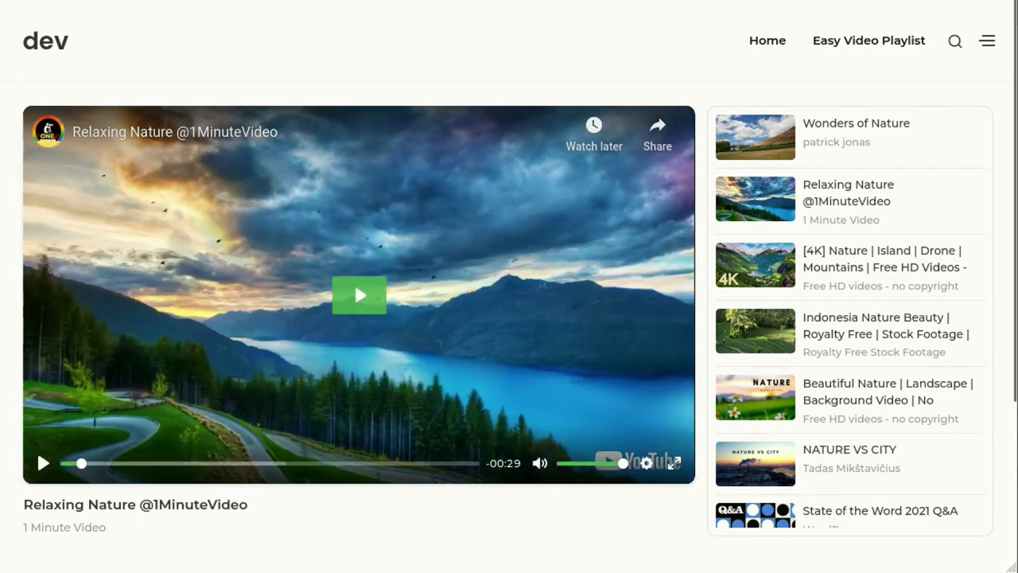
Show the Playlist Info with the shortcode for My Awesome Video Playlist in Easy Video Playlist
left_click(57, 17)
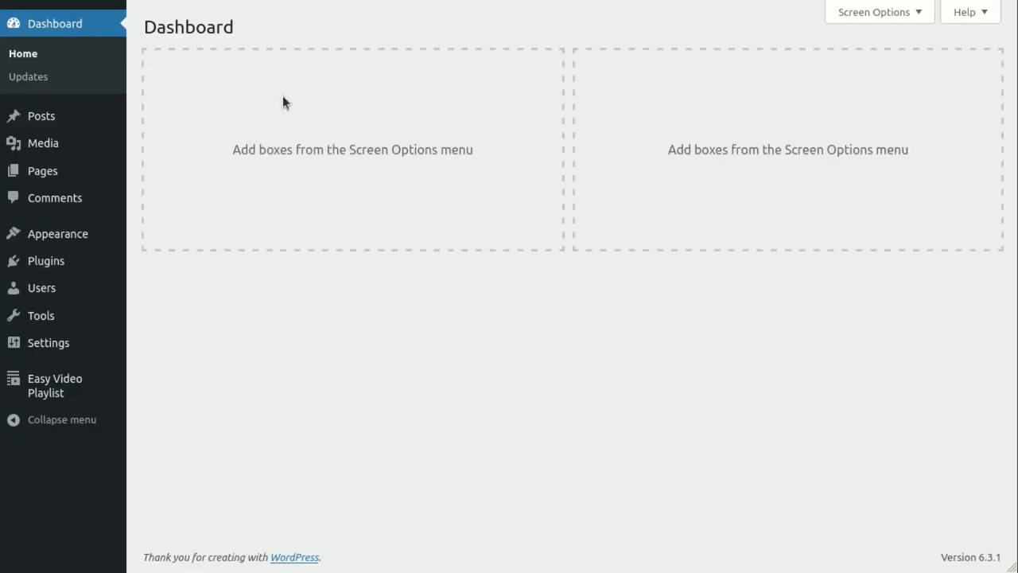
left_click(62, 389)
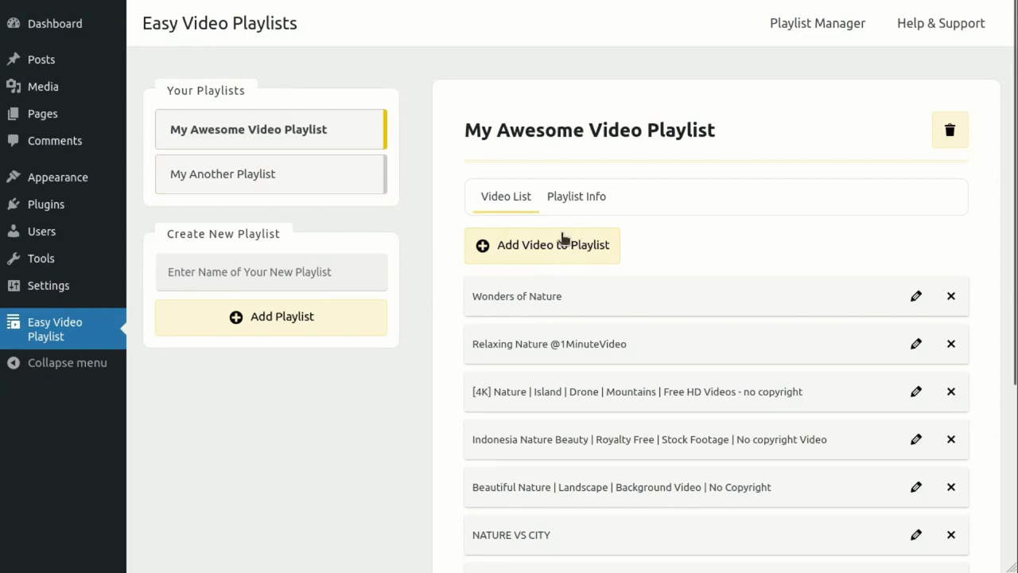
left_click(580, 202)
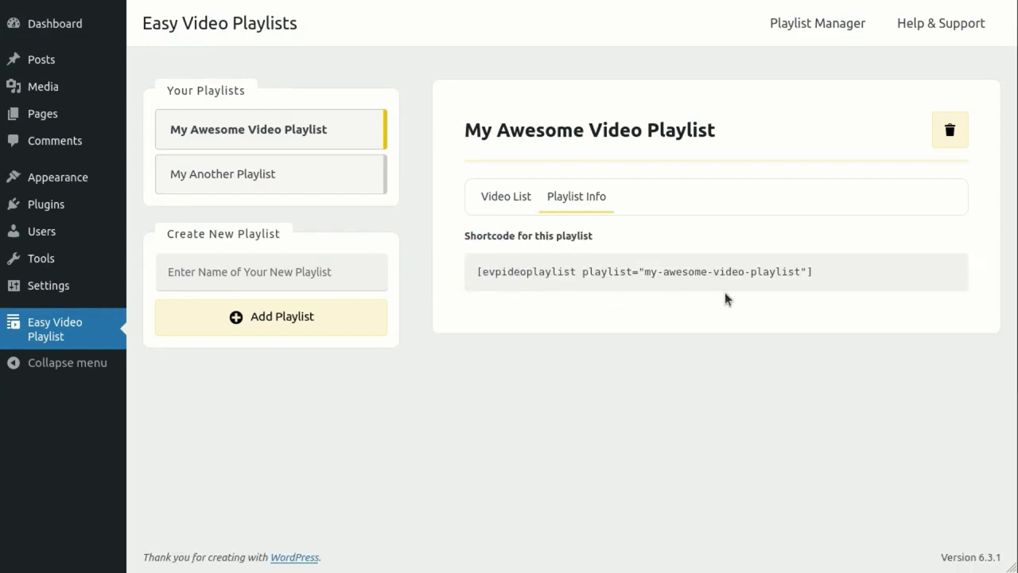
Select the full playlist shortcode and copy it to the clipboard
left_click_drag(474, 270, 816, 278)
right_click(743, 266)
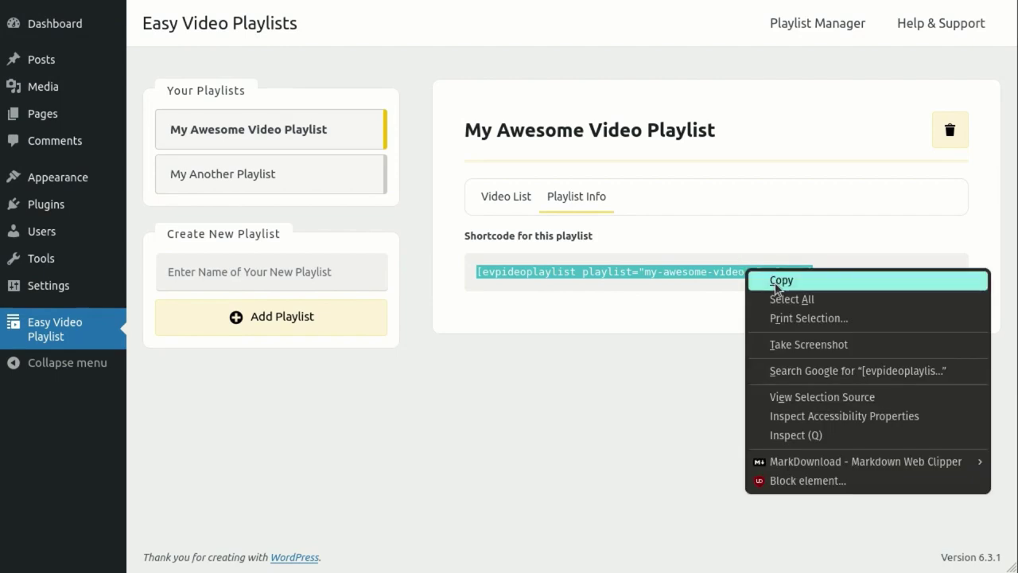
left_click(778, 280)
left_click(581, 384)
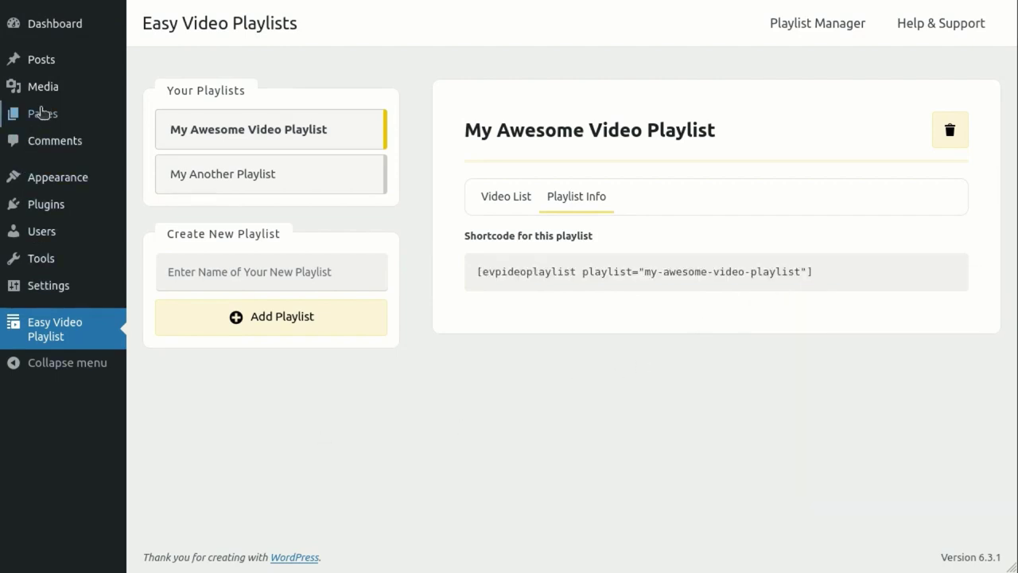
On the site page, insert a Shortcode block below the playlist block
mouse_move(44, 112)
left_click(75, 120)
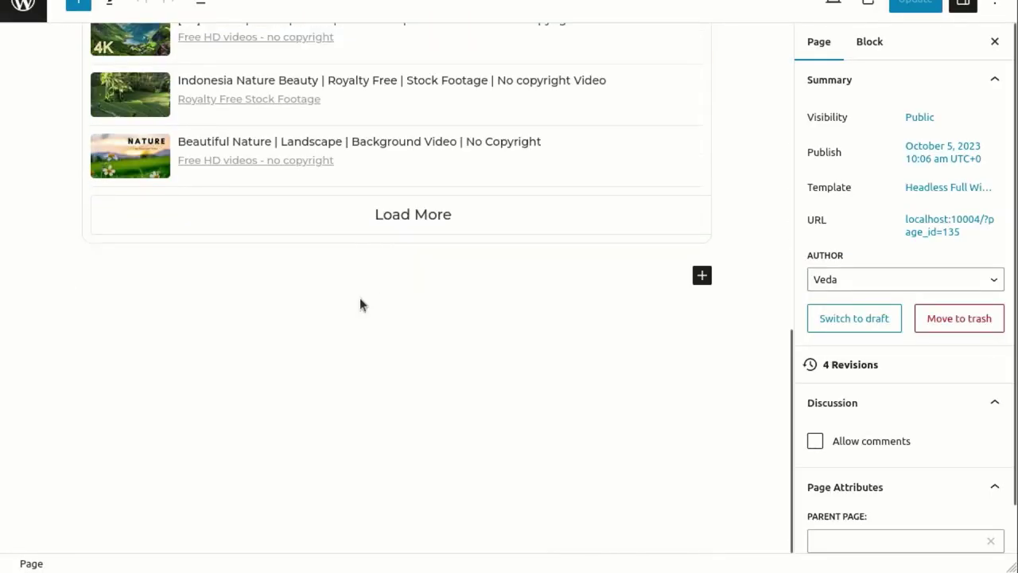
left_click(702, 275)
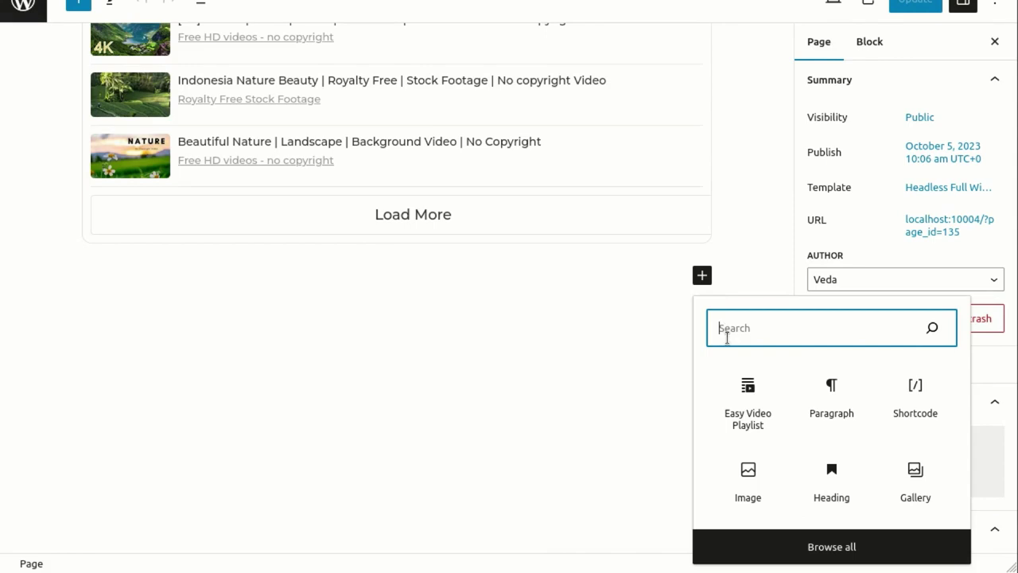
type("shortco")
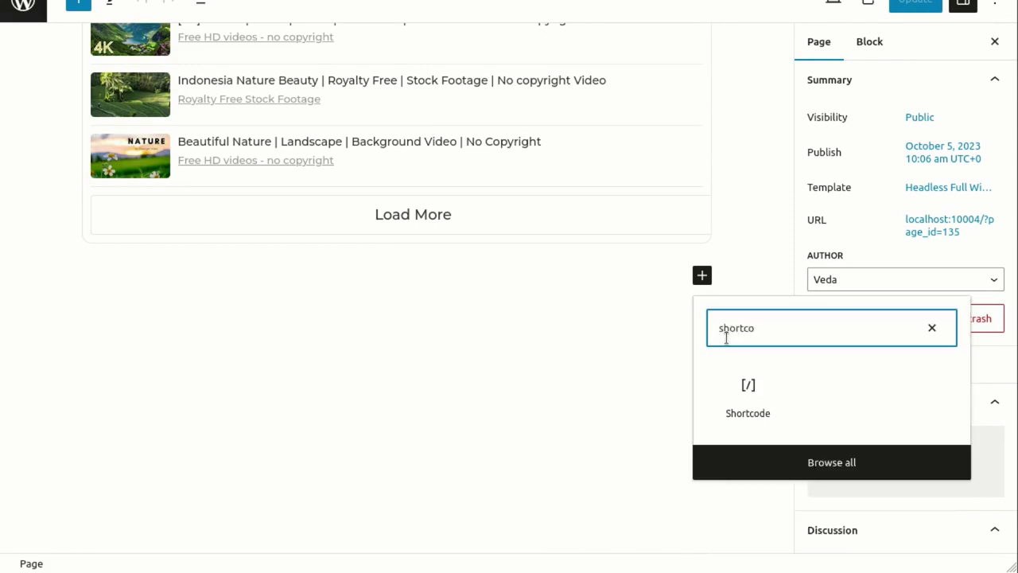
left_click(748, 402)
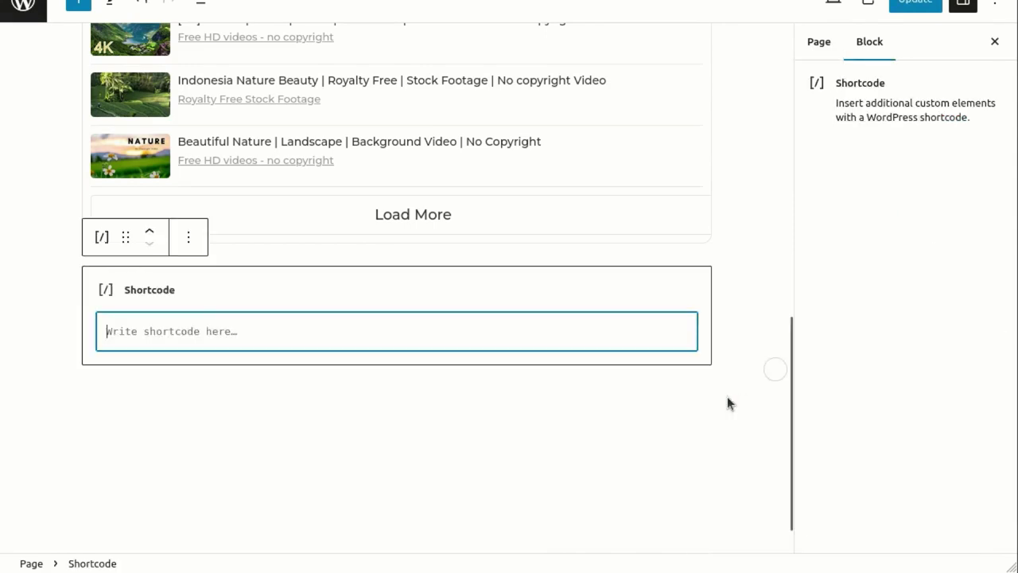
Paste the my-awesome-video-playlist shortcode into the block and update the page
right_click(171, 322)
left_click(209, 424)
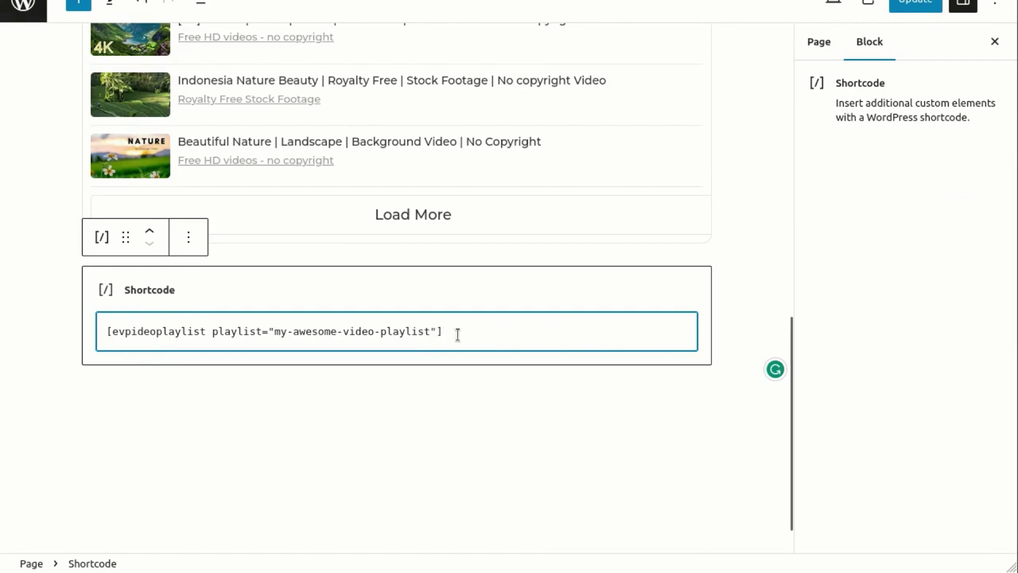
left_click(923, 5)
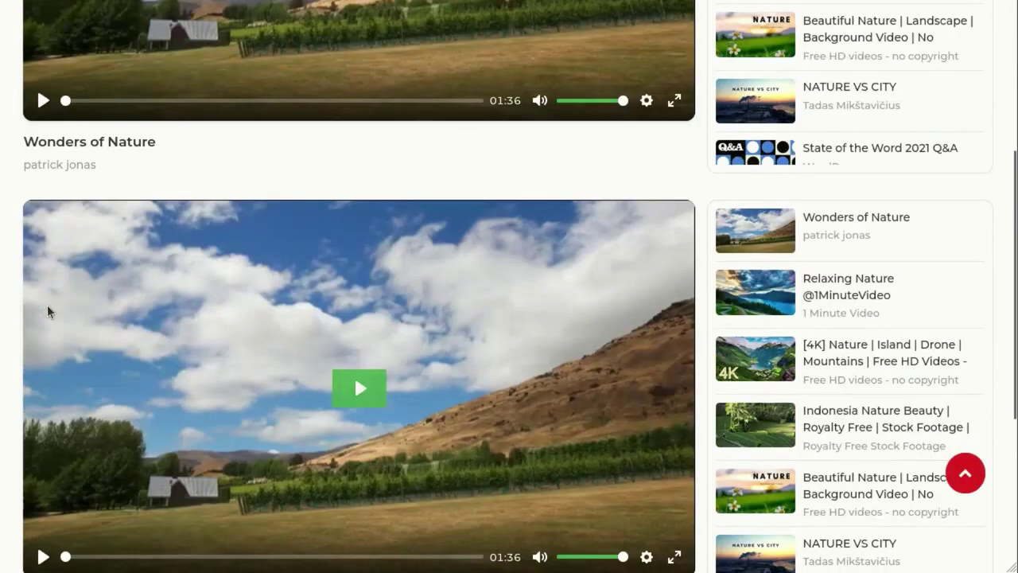
Scroll back up the live page after checking the second player and bring up the admin bar's site menu
scroll(433, 513, "up", 1)
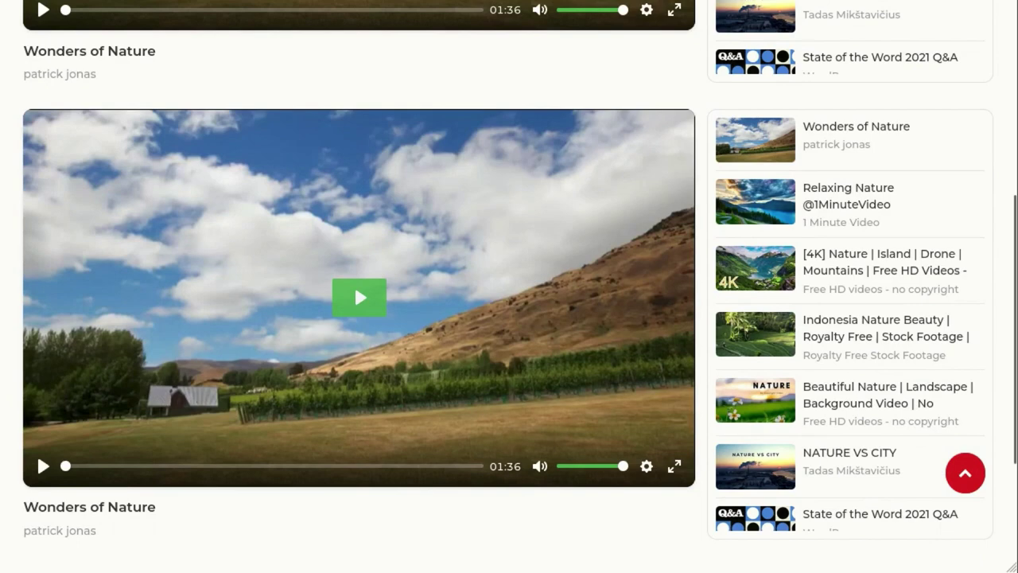
mouse_move(62, 8)
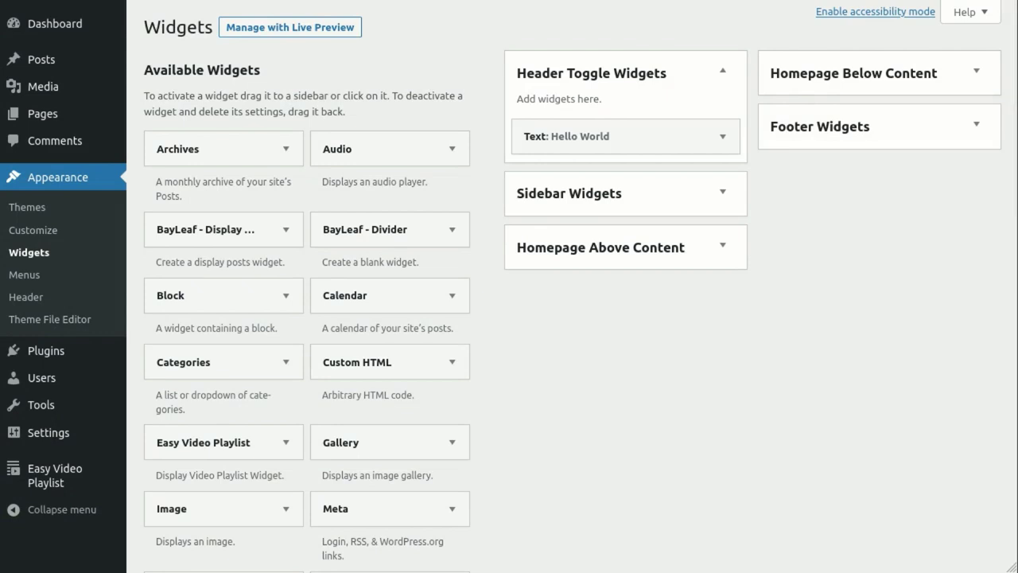
Add an Easy Video Playlist widget to the Sidebar Widgets area
scroll(234, 398, "down", 2)
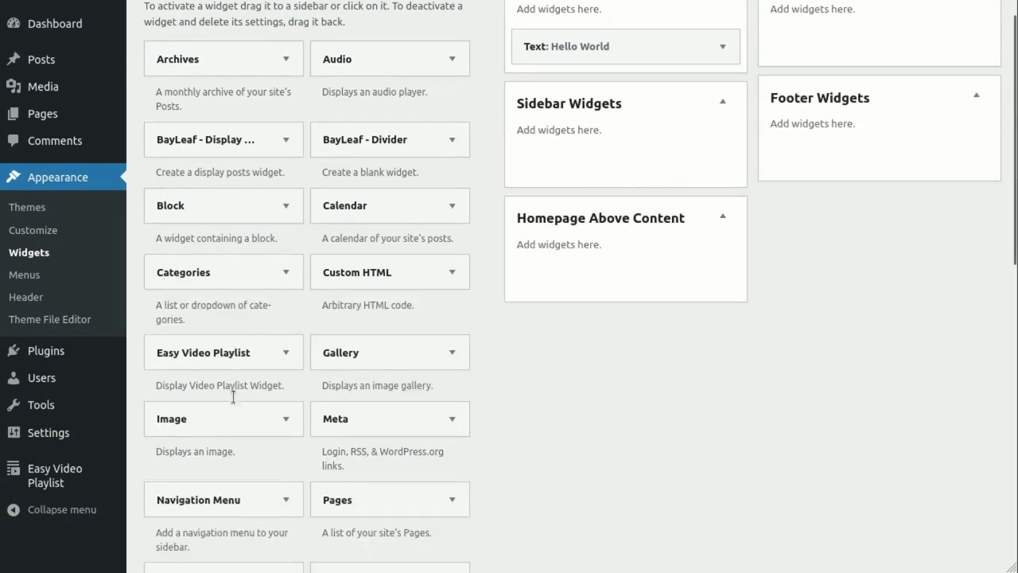
left_click(291, 355)
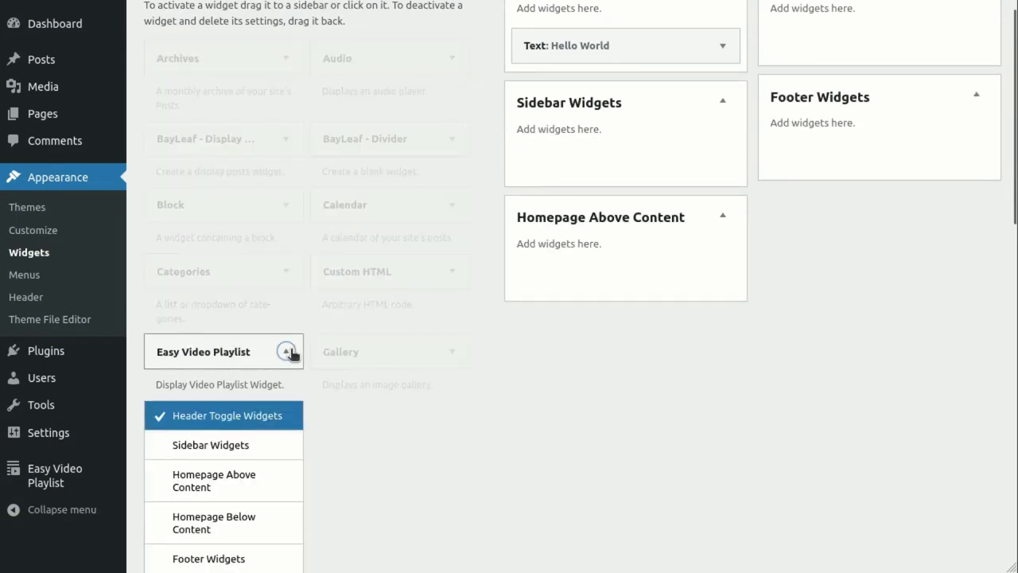
scroll(291, 354, "down", 2)
left_click(211, 355)
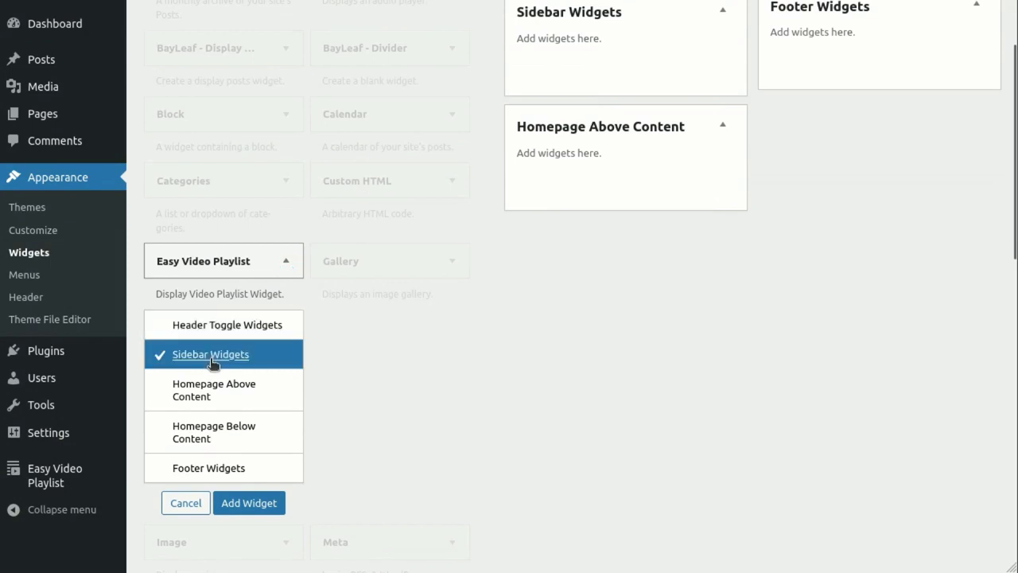
left_click(240, 498)
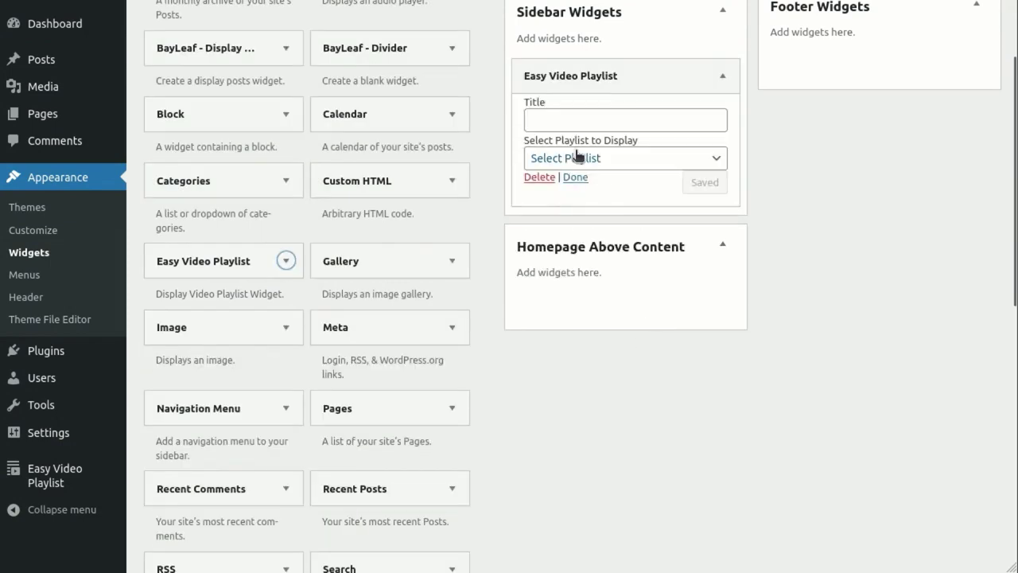
Set the widget to display My Awesome Video Playlist and save it
left_click(578, 157)
left_click(557, 202)
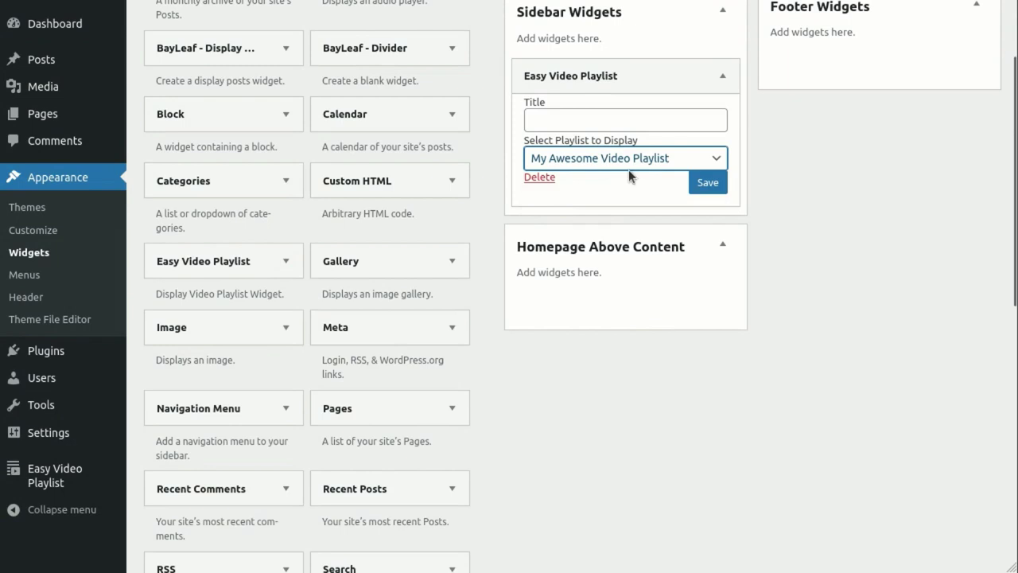
left_click(704, 182)
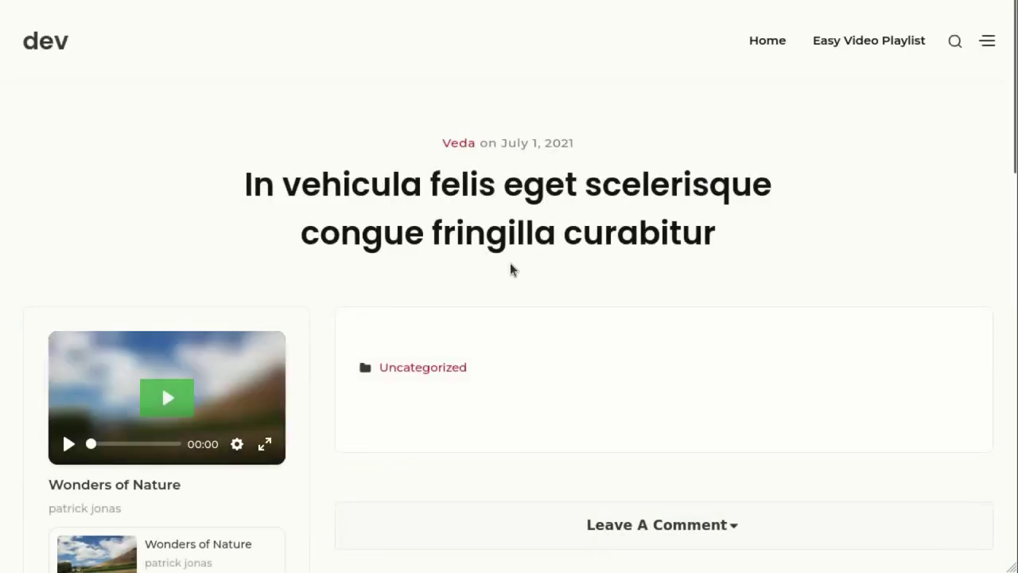
Load "[4K] Nature | Island | Drone | Mountains" in the sidebar player, play it briefly, then pause
scroll(503, 275, "down", 3)
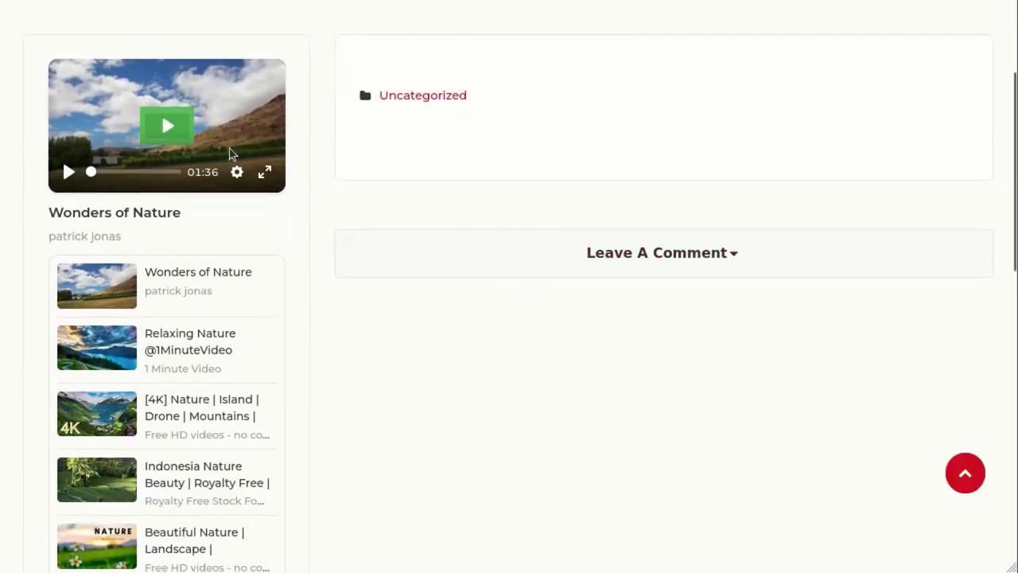
scroll(311, 371, "down", 1)
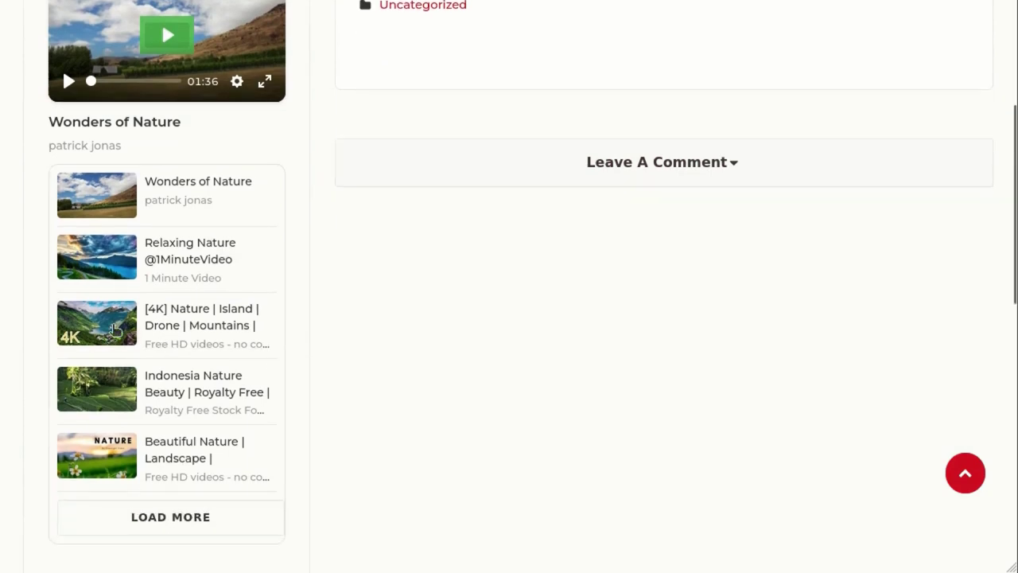
left_click(114, 328)
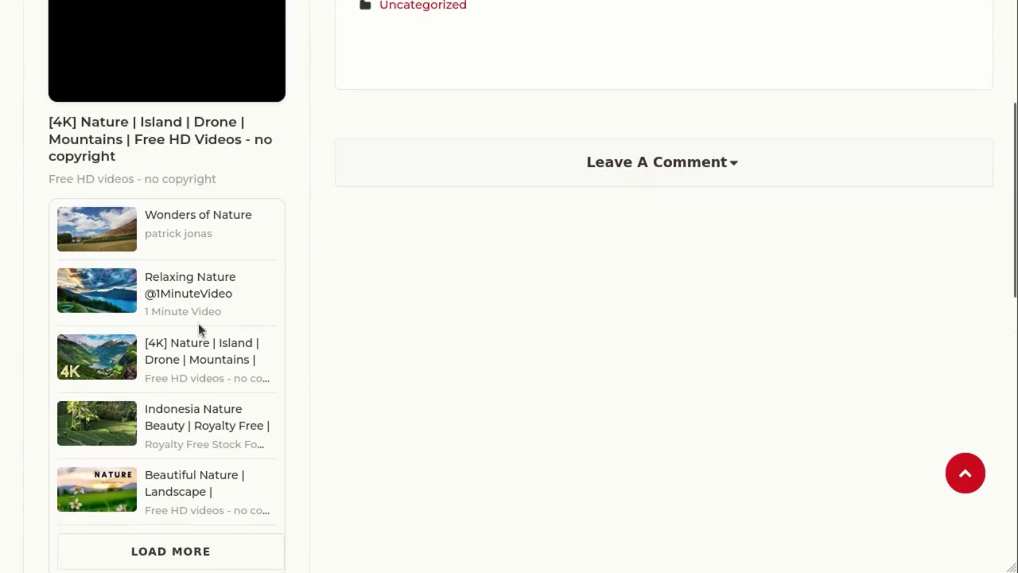
scroll(352, 369, "up", 2)
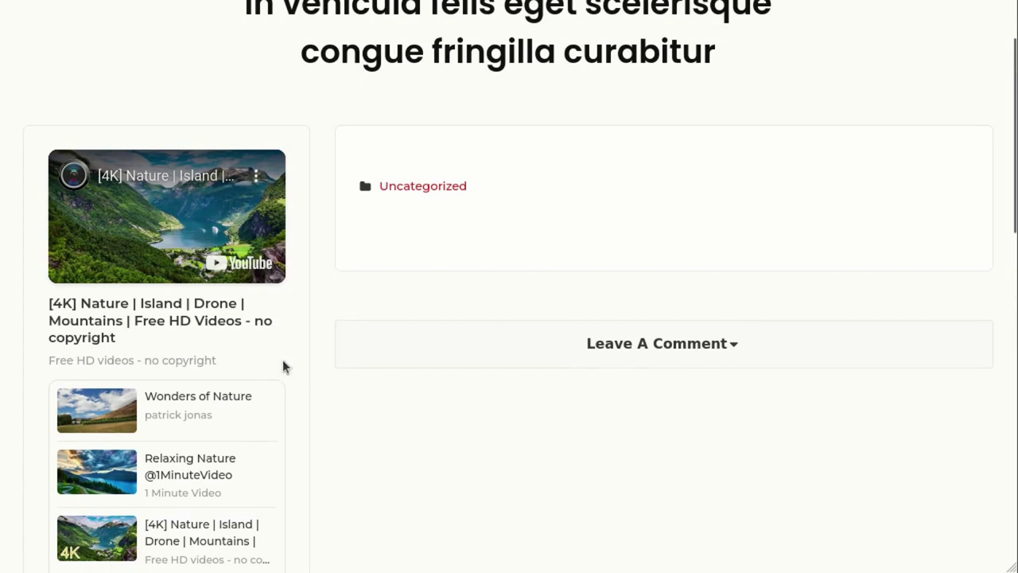
left_click(144, 219)
left_click(182, 211)
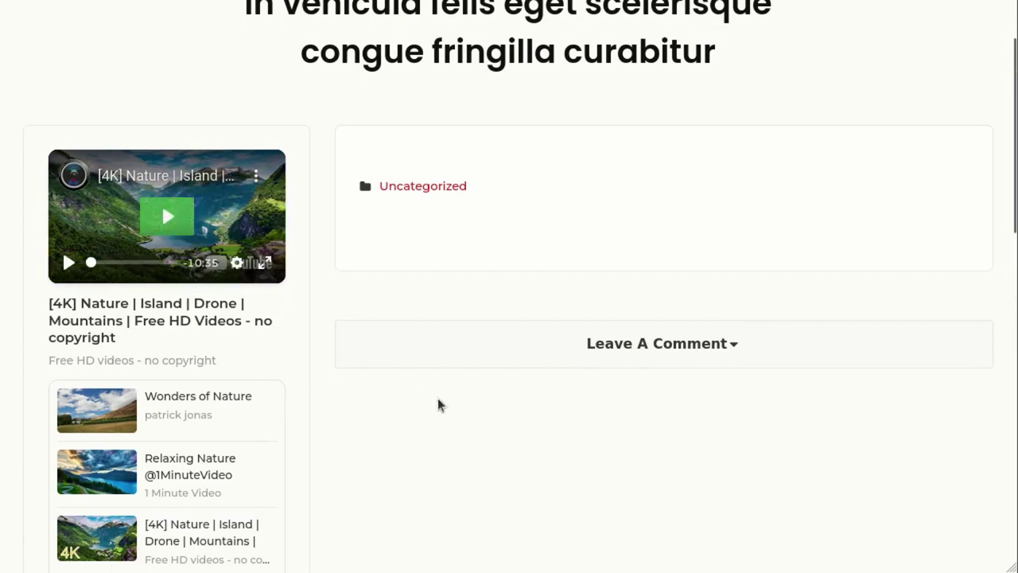
scroll(438, 404, "down", 3)
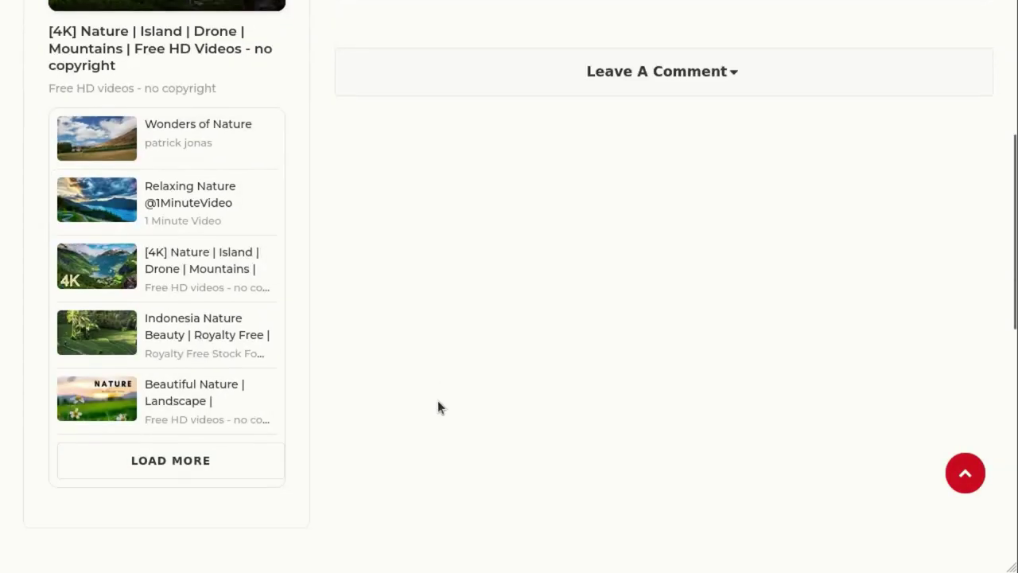
scroll(438, 408, "up", 2)
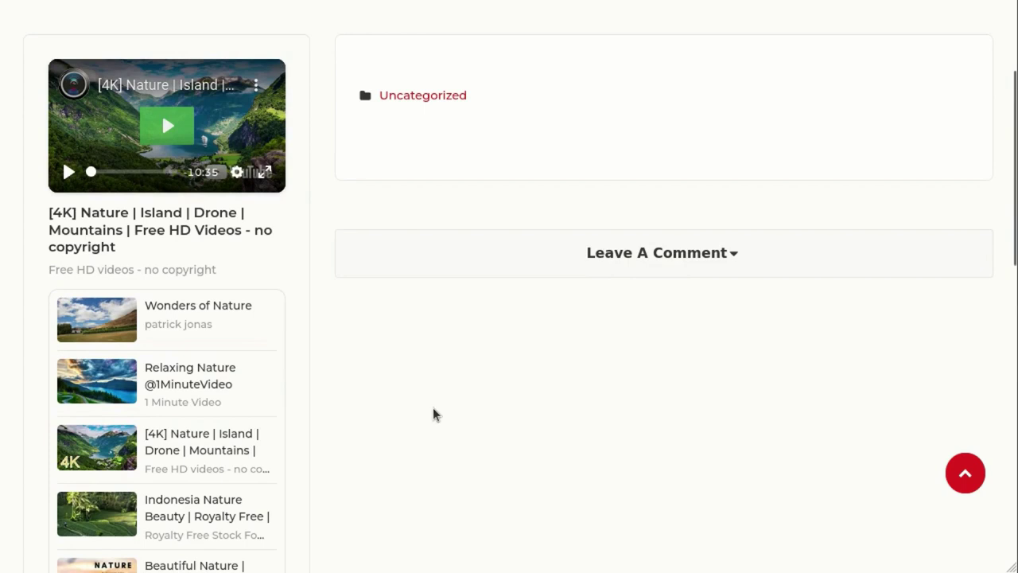